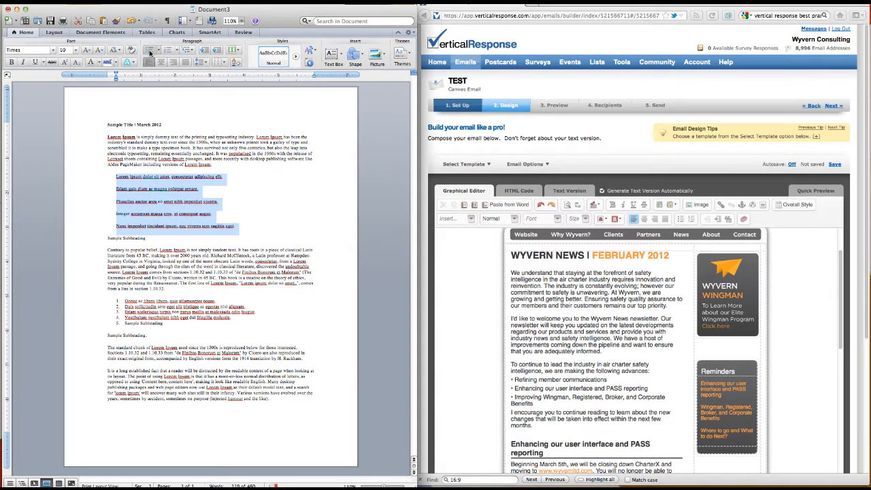
# Format the five selected indented lines below the first paragraph as a bulleted list.
pyautogui.click(149, 50)
# Switch to the VerticalResponse email editor and examine the newsletter's header, title and opening article beside the Word document.
pyautogui.click(557, 307)
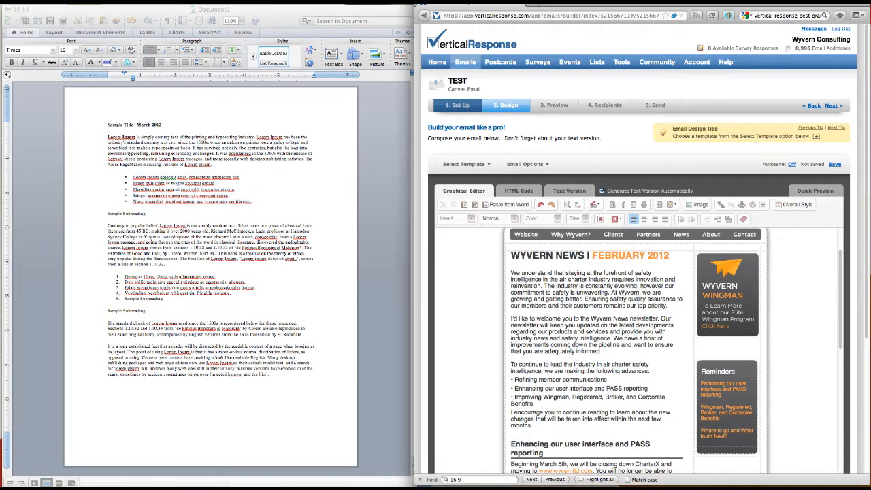
pyautogui.scroll(2, 578, 305)
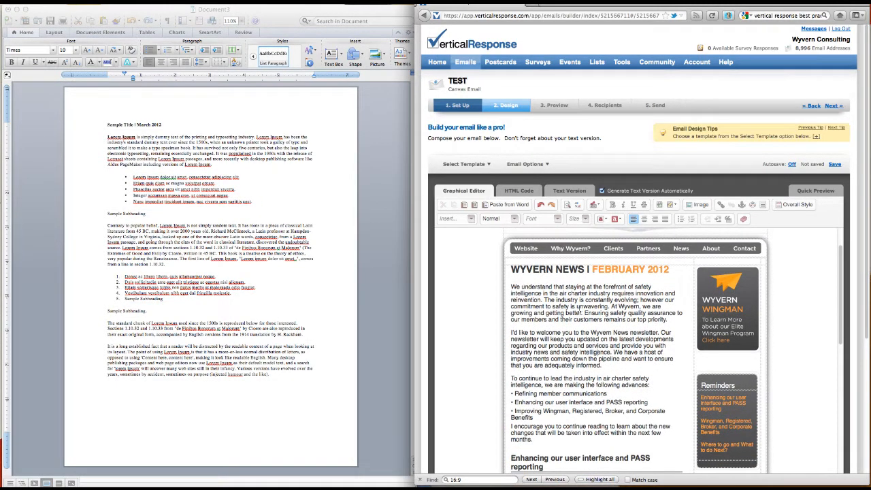
pyautogui.scroll(3, 577, 306)
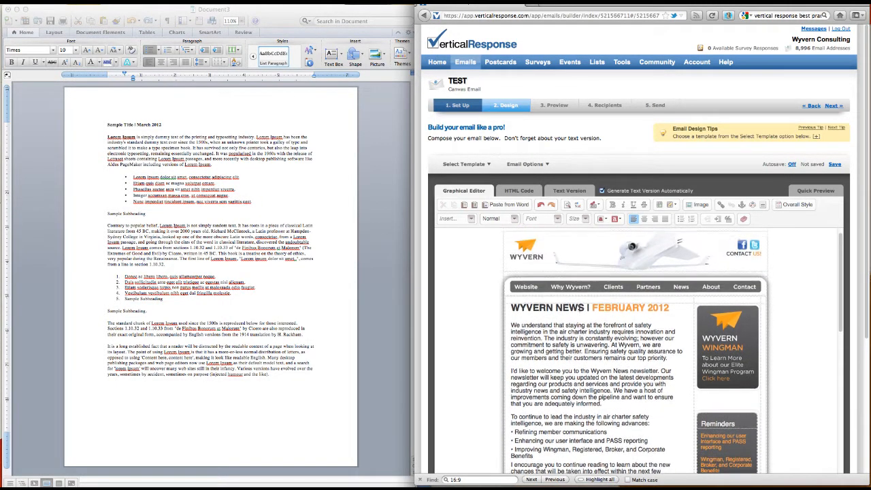
pyautogui.scroll(-3, 578, 312)
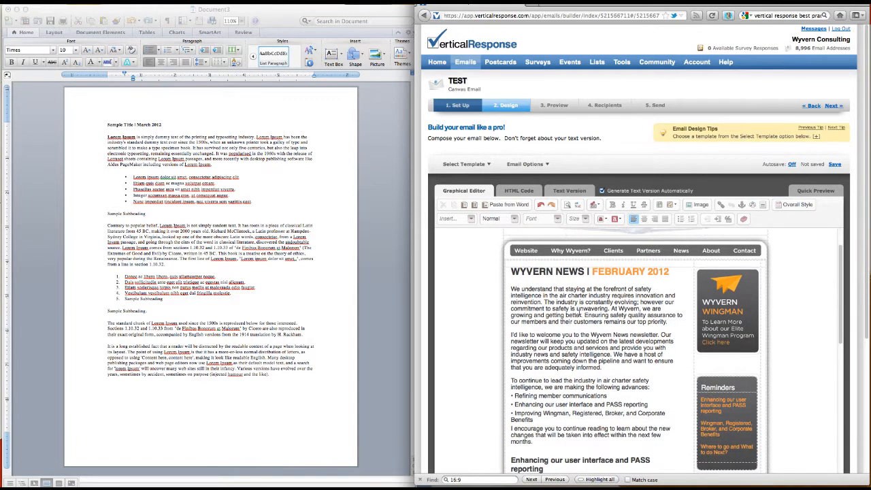
pyautogui.scroll(-1, 574, 308)
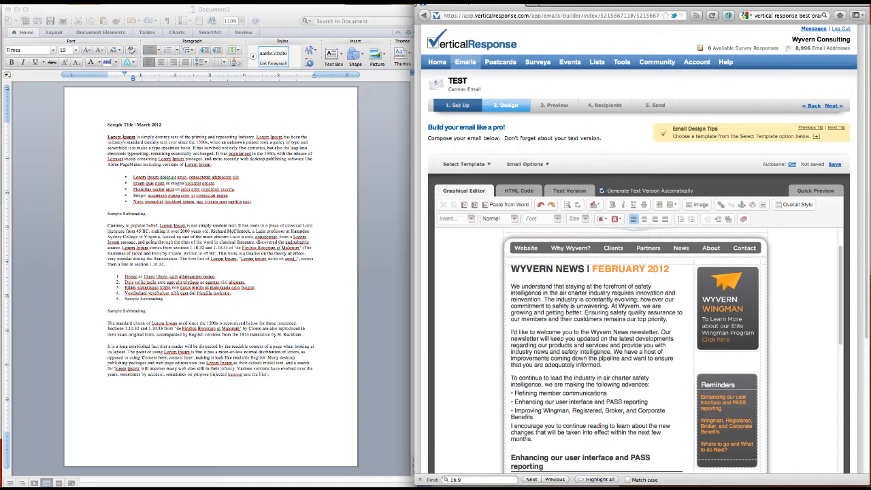
pyautogui.click(249, 14)
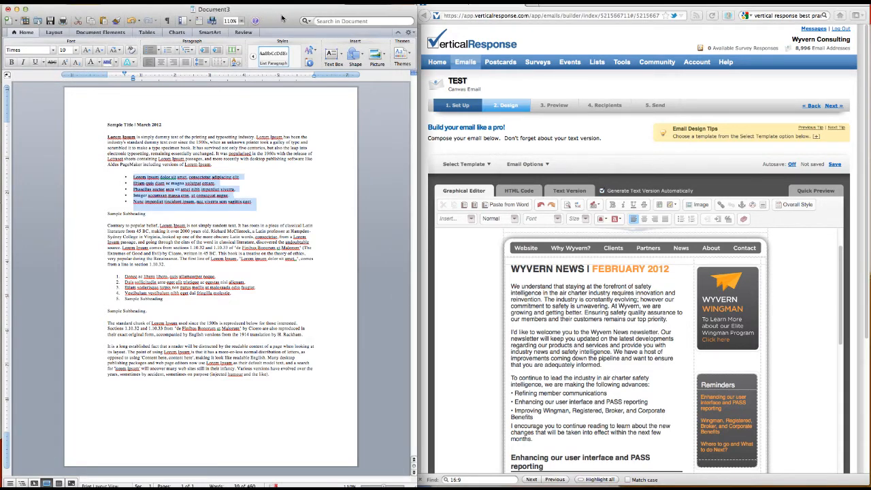
pyautogui.click(265, 211)
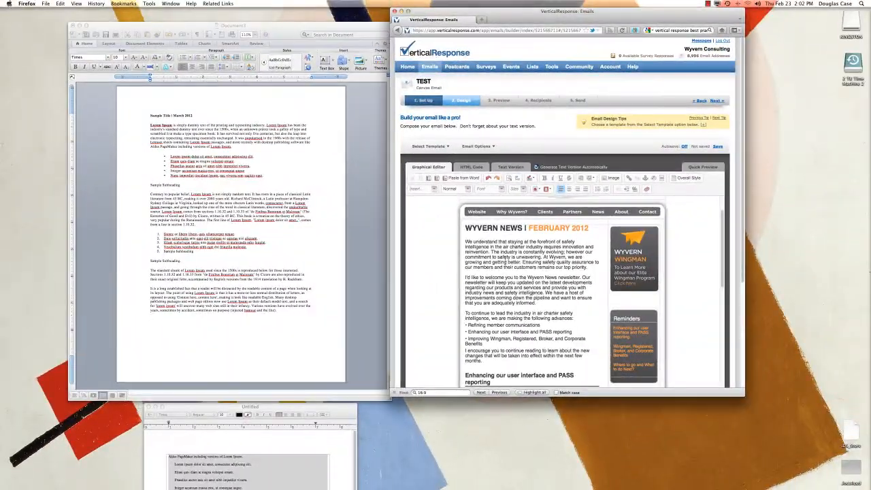
pyautogui.scroll(-2, 514, 258)
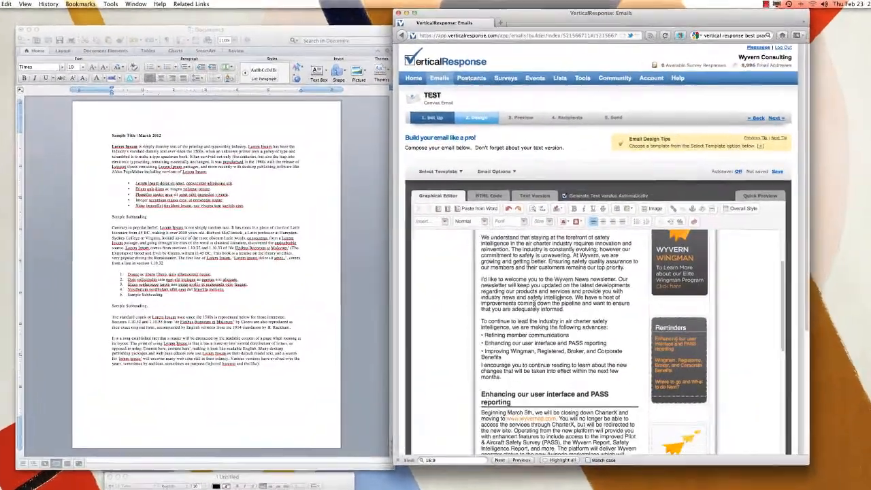
pyautogui.scroll(4, 512, 259)
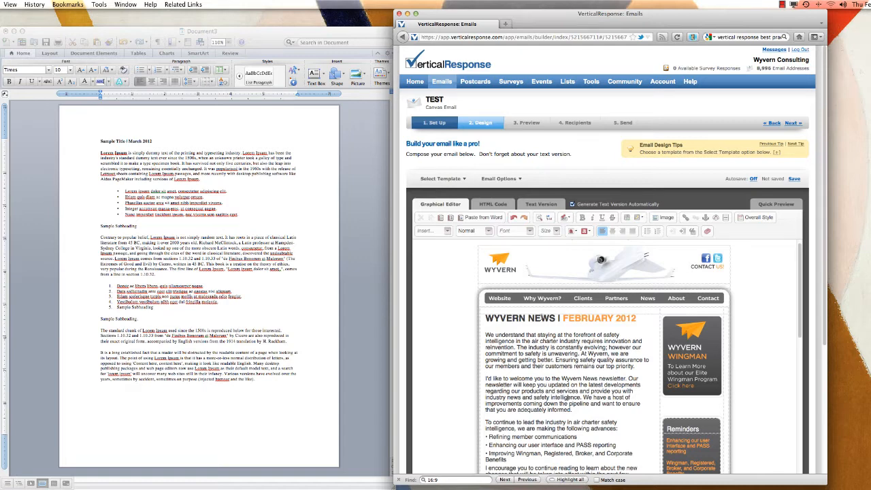
pyautogui.scroll(-3, 553, 322)
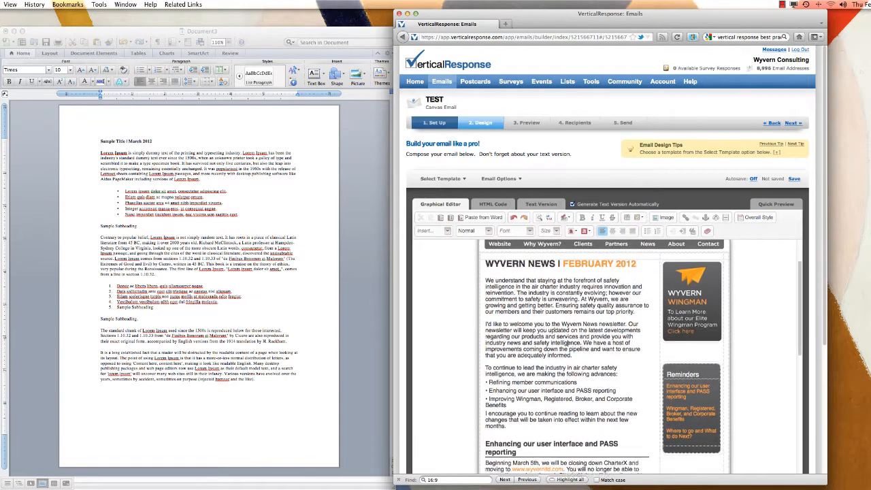
pyautogui.scroll(4, 501, 328)
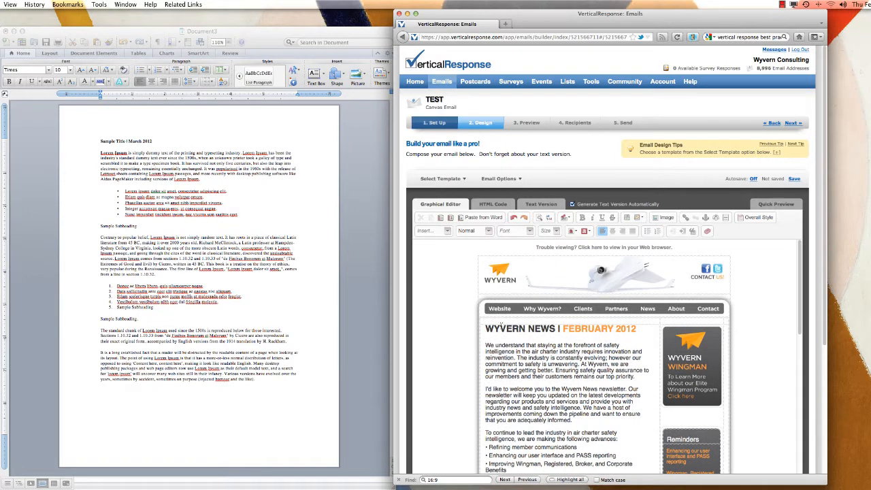
pyautogui.scroll(-2, 569, 407)
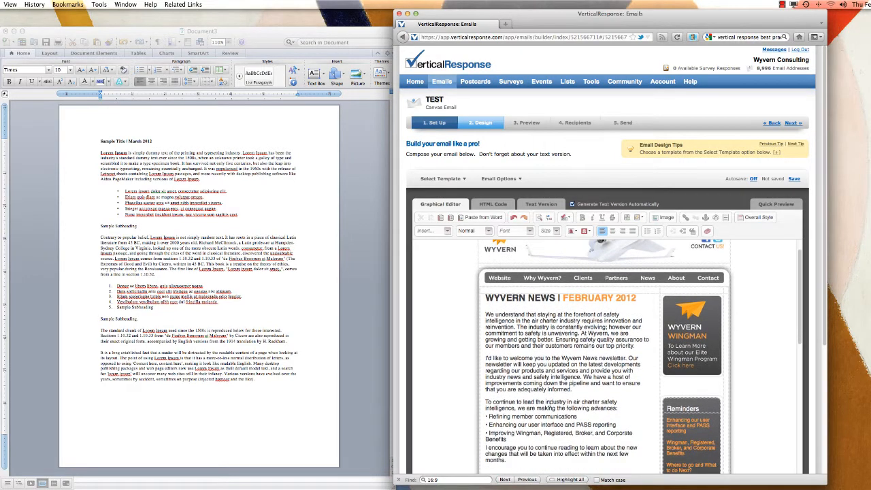
pyautogui.scroll(2, 550, 401)
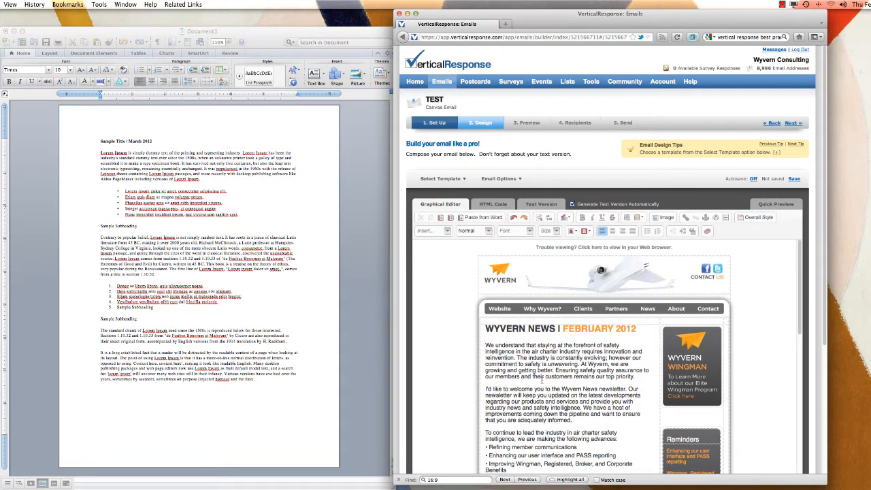
pyautogui.scroll(-2, 535, 383)
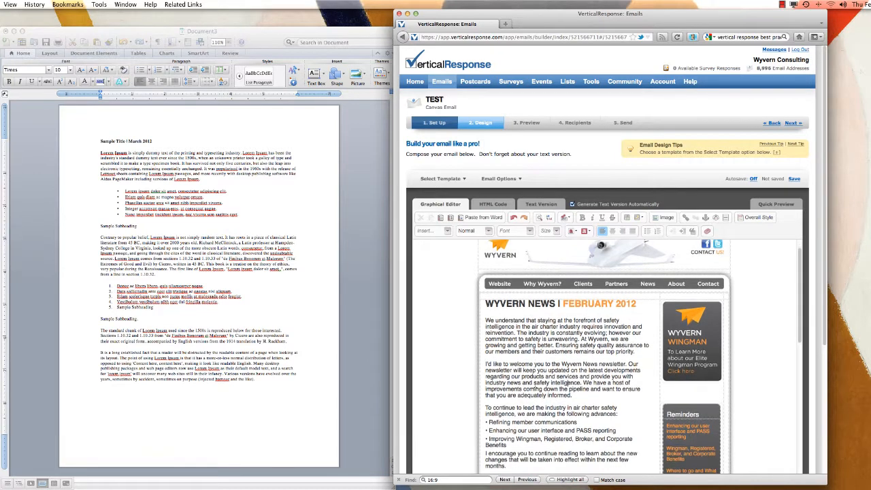
pyautogui.scroll(-3, 536, 338)
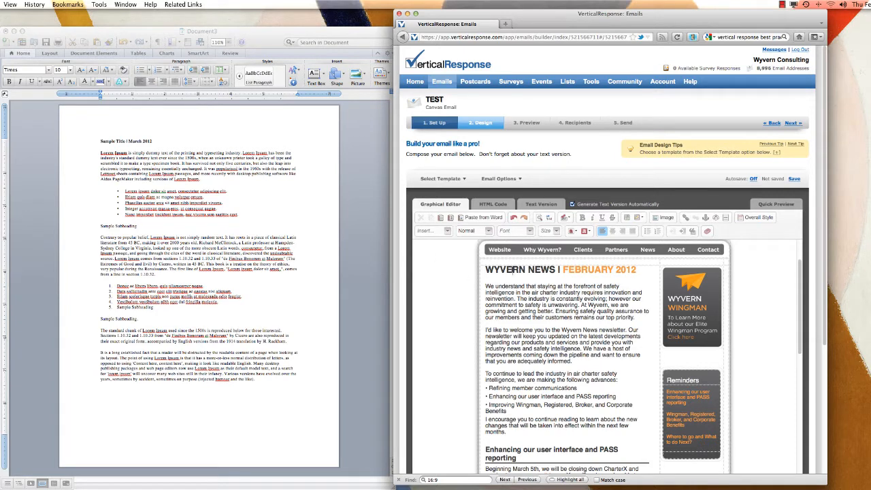
# Replace "WYVERN NEWS" in the newsletter title with TEST HEADING.
pyautogui.click(486, 269)
pyautogui.moveTo(486, 270); pyautogui.dragTo(548, 270)
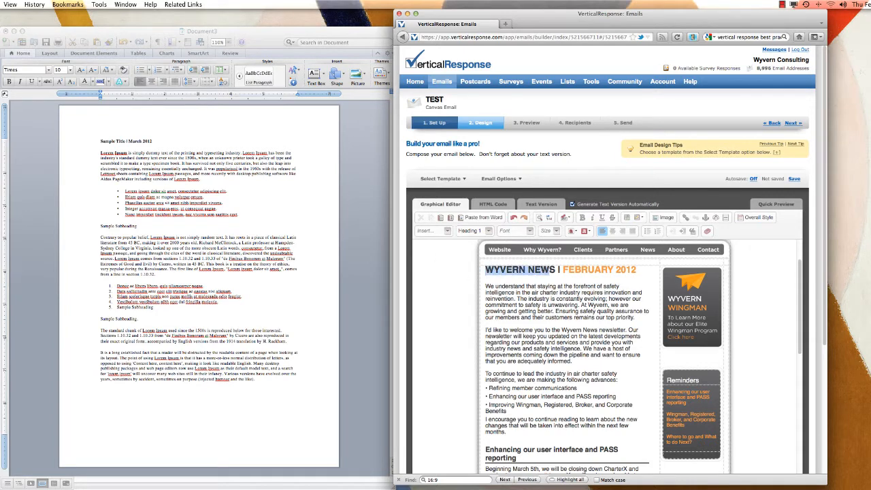
pyautogui.click(539, 269)
pyautogui.moveTo(485, 269); pyautogui.dragTo(601, 269)
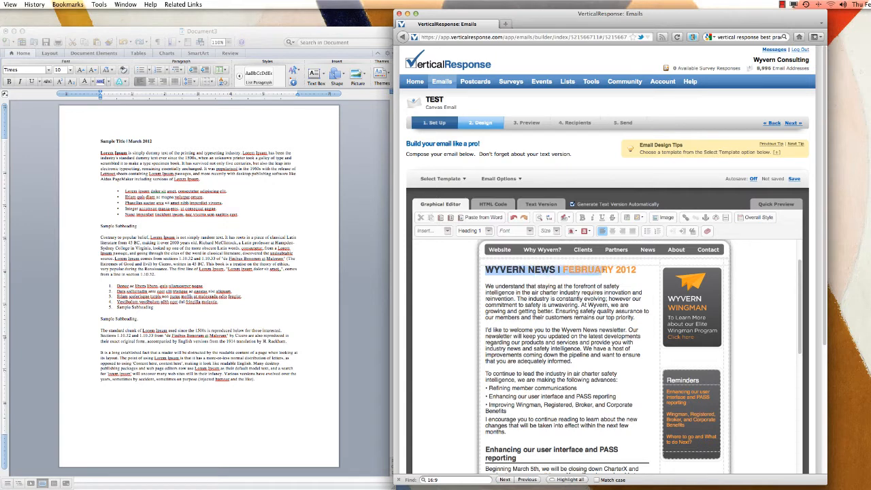
pyautogui.click(536, 286)
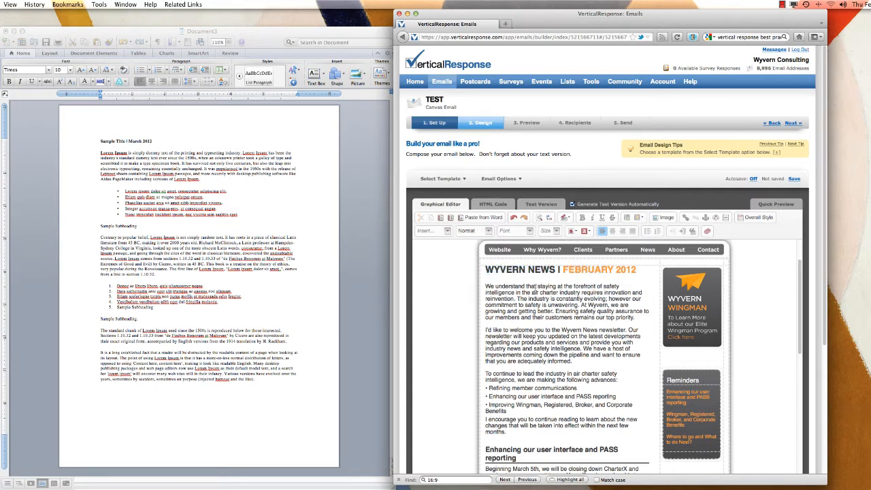
pyautogui.moveTo(493, 269); pyautogui.dragTo(569, 300)
pyautogui.click(532, 270)
pyautogui.click(570, 308)
pyautogui.click(531, 271)
pyautogui.moveTo(485, 270); pyautogui.dragTo(556, 270)
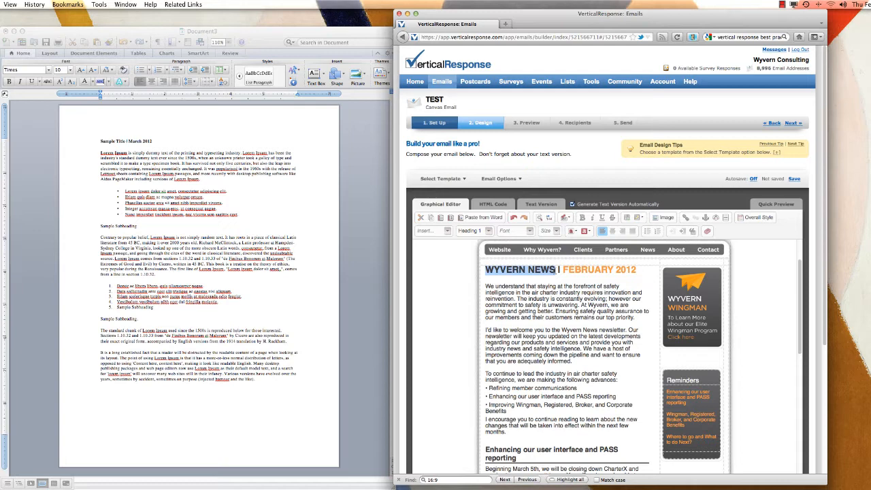
pyautogui.write('TEST')
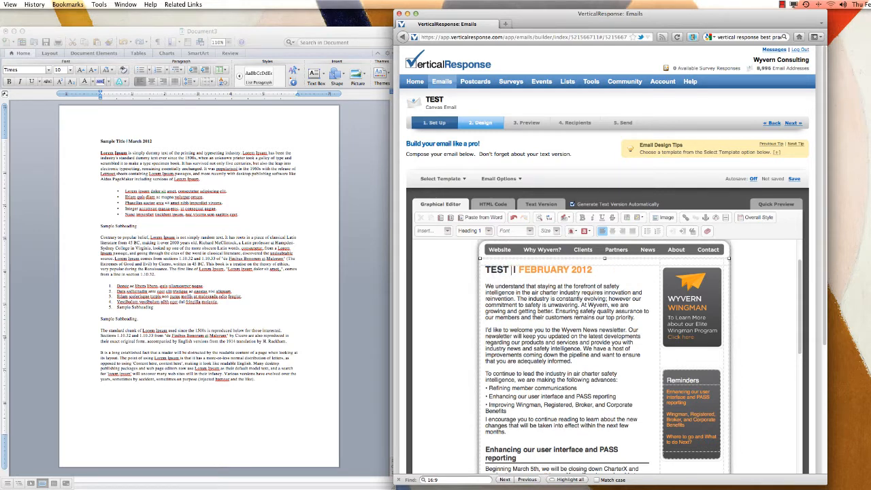
pyautogui.write(' HEADING')
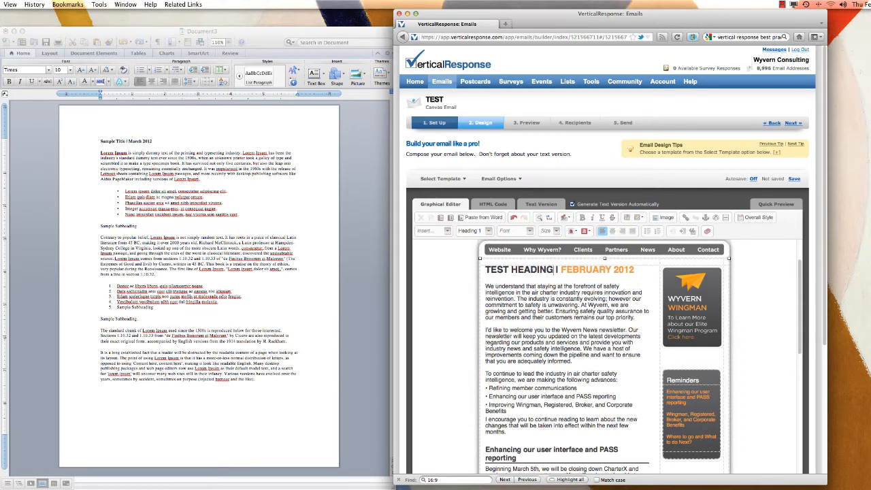
# Set the date in the newsletter title to MARCH 2012, keeping the orange text formatting.
pyautogui.moveTo(561, 269); pyautogui.dragTo(610, 270)
pyautogui.write('MAR')
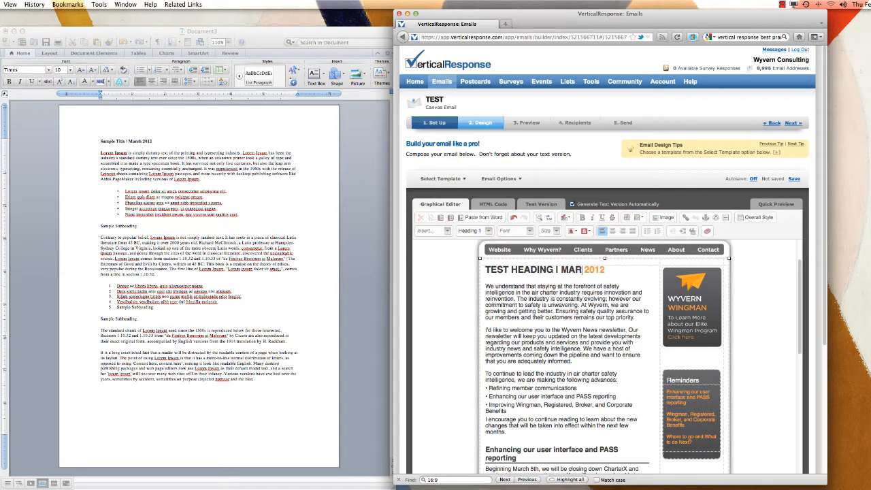
pyautogui.press('BackSpace')
pyautogui.press('BackSpace')
pyautogui.press('BackSpace')
pyautogui.click(569, 269)
pyautogui.write('MARCH 2')
pyautogui.click(568, 270)
pyautogui.press('BackSpace')
pyautogui.click(592, 285)
pyautogui.click(270, 190)
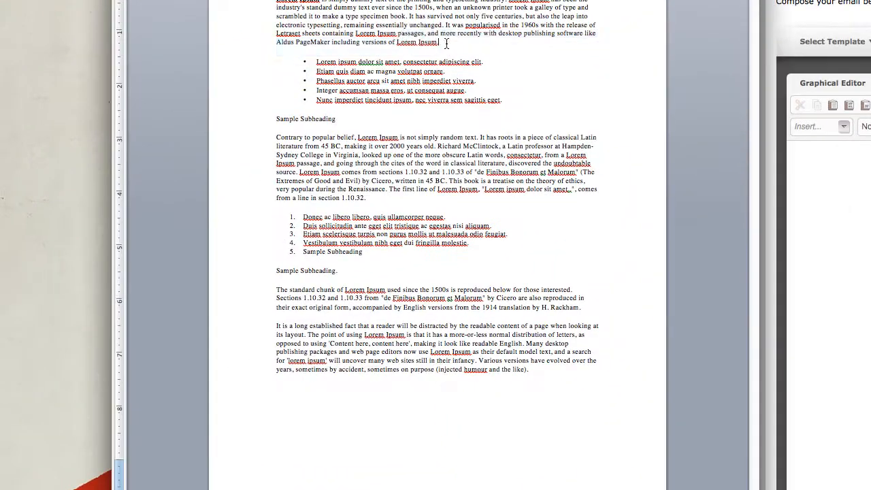
pyautogui.moveTo(446, 43); pyautogui.dragTo(278, 3)
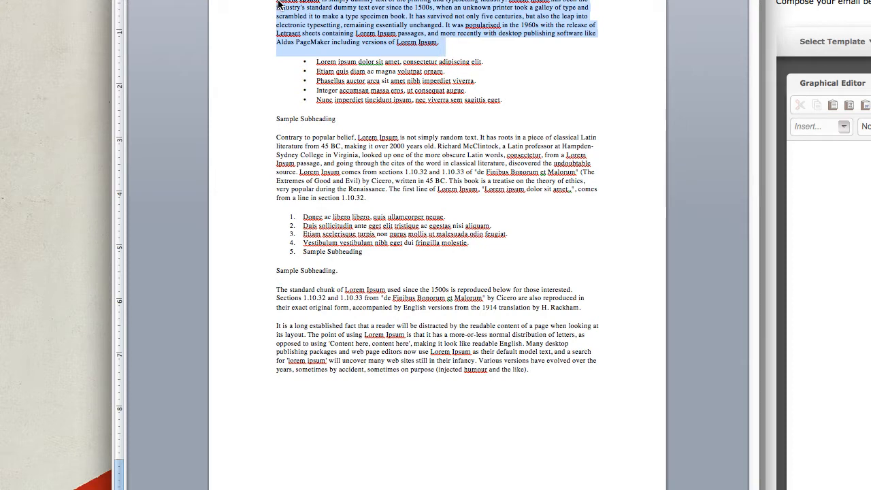
pyautogui.click(864, 381)
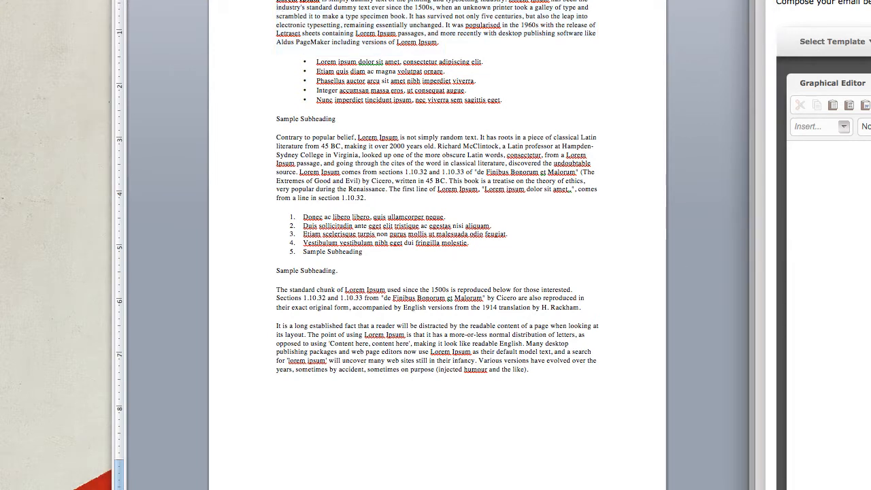
pyautogui.click(500, 61)
pyautogui.click(314, 6)
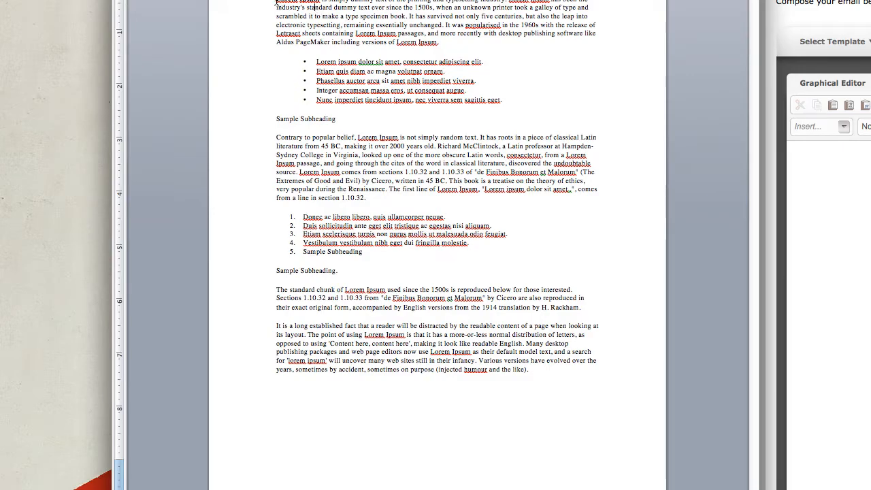
pyautogui.moveTo(275, 2); pyautogui.dragTo(638, 329)
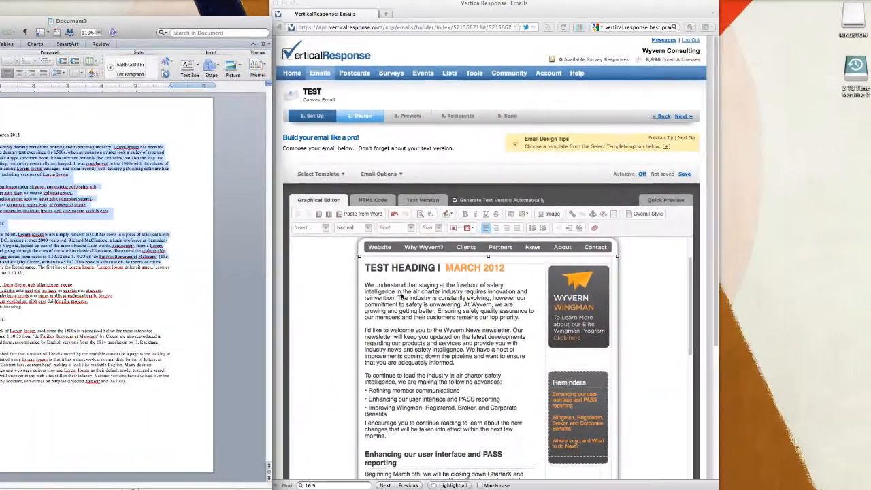
pyautogui.click(365, 287)
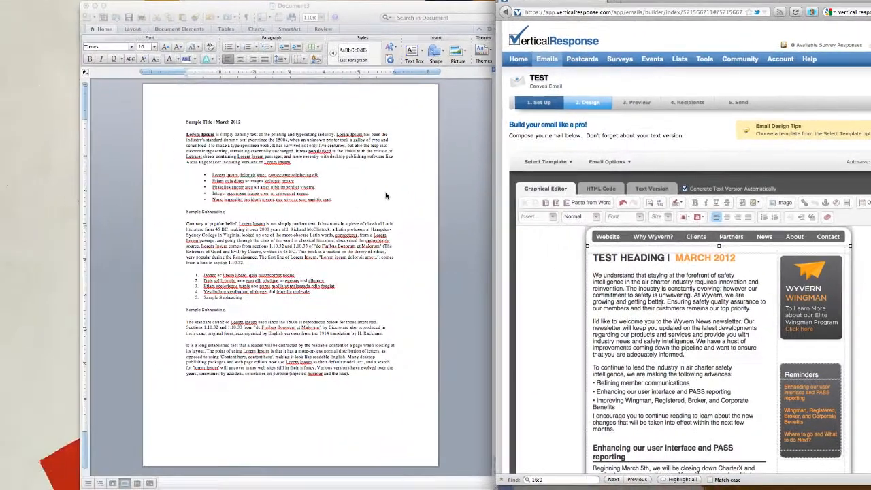
pyautogui.click(178, 217)
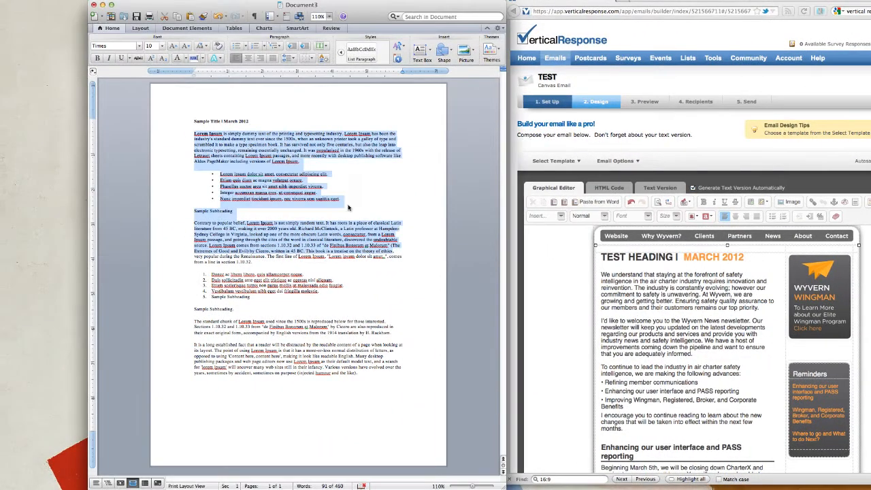
pyautogui.click(130, 167)
# Copy the first Lorem Ipsum body paragraph below the title in the Word document.
pyautogui.moveTo(299, 162); pyautogui.dragTo(197, 133)
pyautogui.rightClick(286, 145)
pyautogui.click(312, 158)
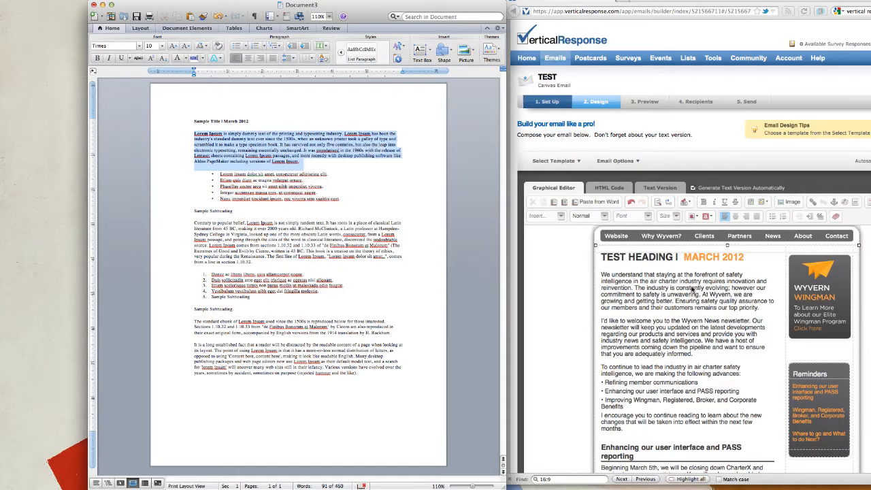
# Replace the newsletter's opening paragraph with the copied Lorem Ipsum paragraph using Paste from Word.
pyautogui.click(705, 294)
pyautogui.moveTo(765, 308); pyautogui.dragTo(601, 272)
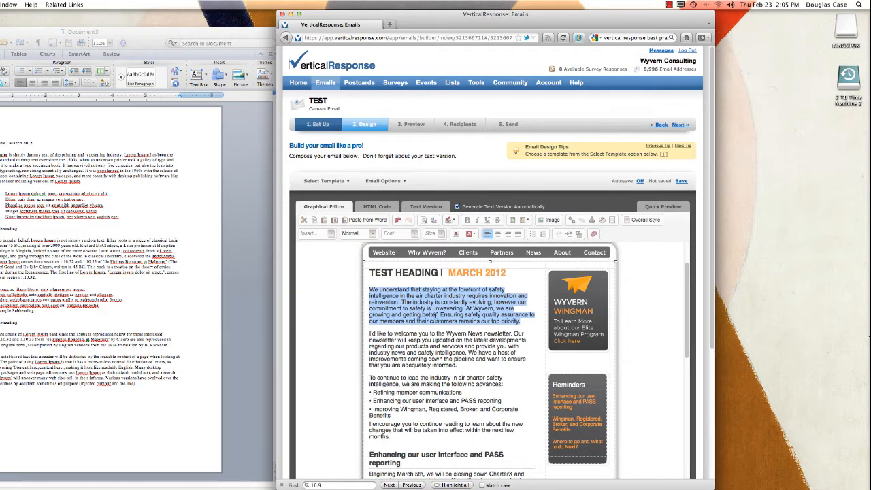
pyautogui.click(366, 221)
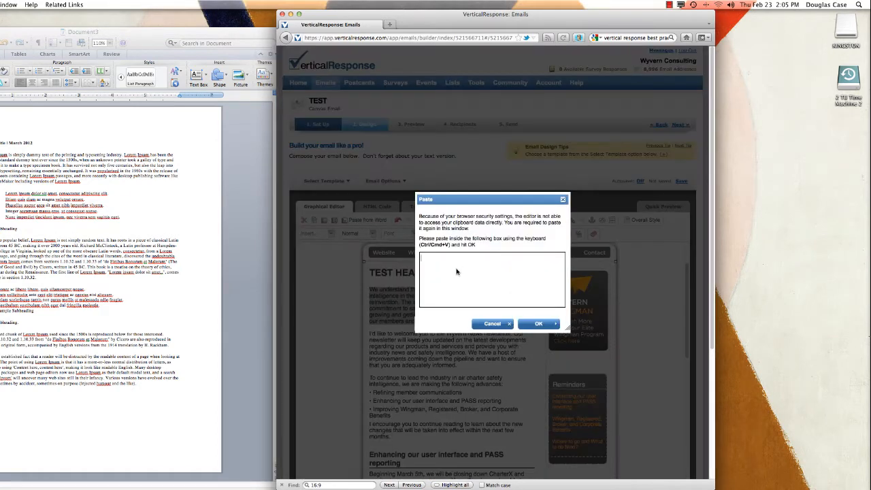
pyautogui.press('super+v')
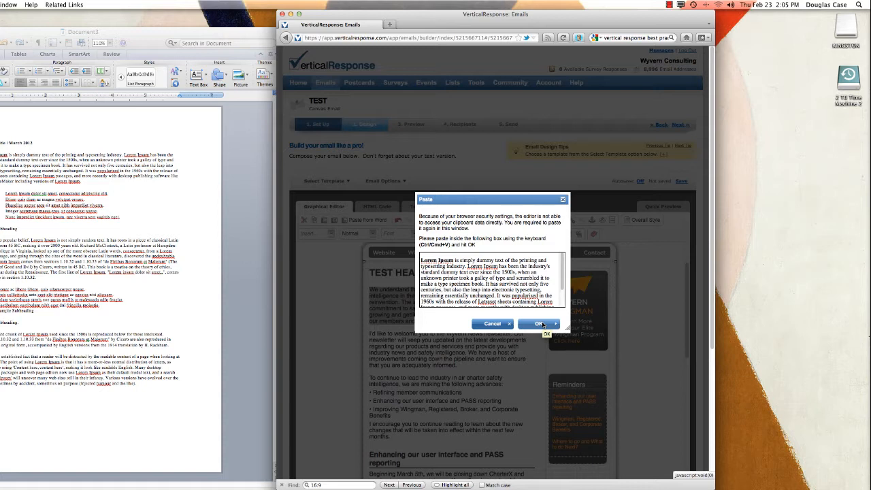
pyautogui.moveTo(562, 281); pyautogui.dragTo(562, 300)
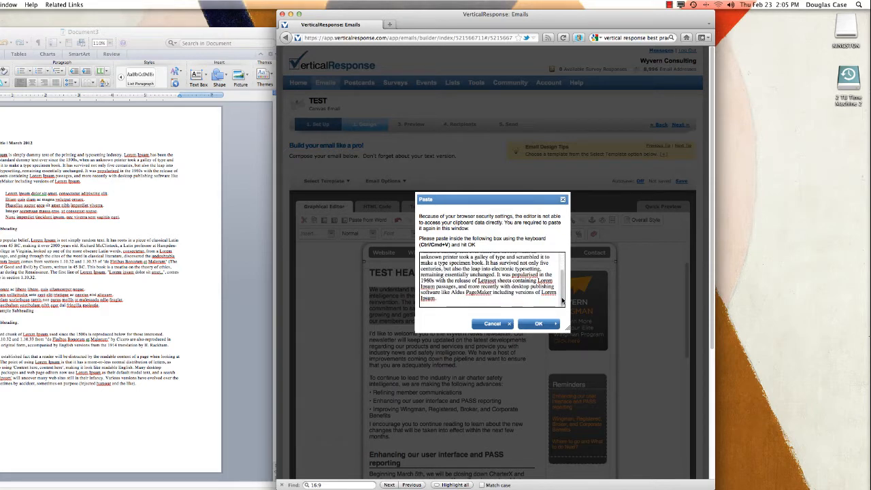
pyautogui.click(540, 324)
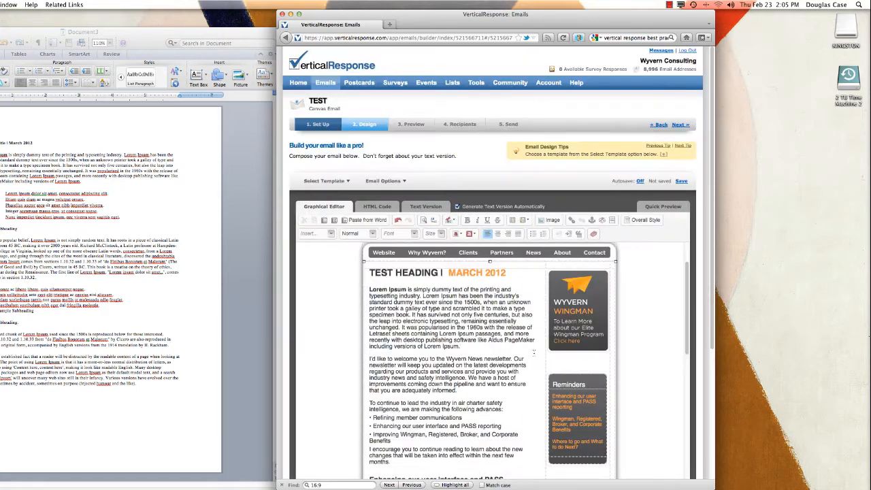
pyautogui.moveTo(464, 346); pyautogui.dragTo(369, 289)
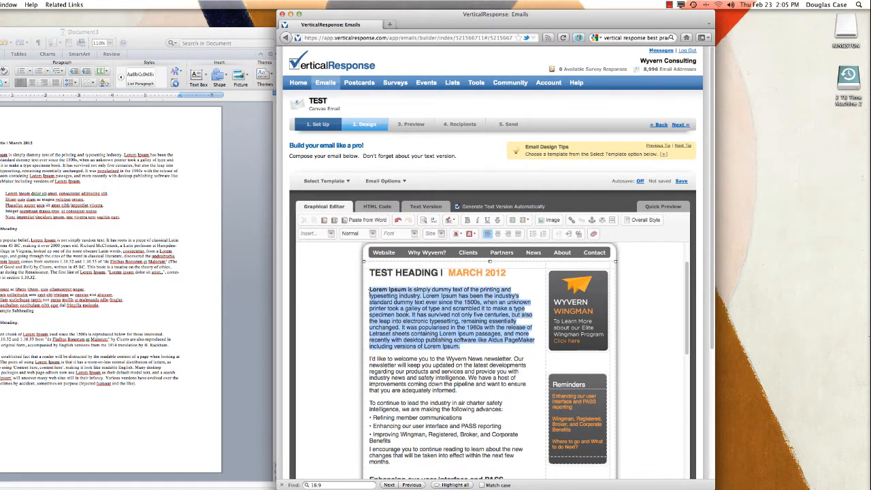
pyautogui.click(432, 308)
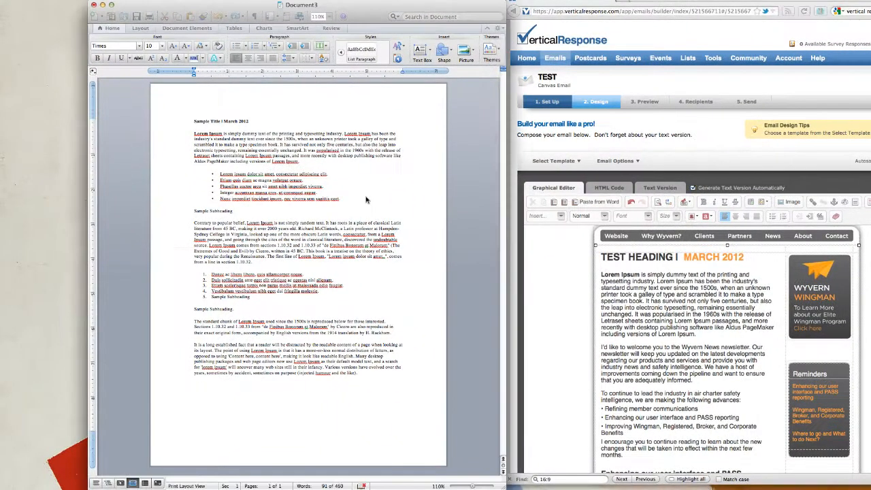
pyautogui.click(144, 216)
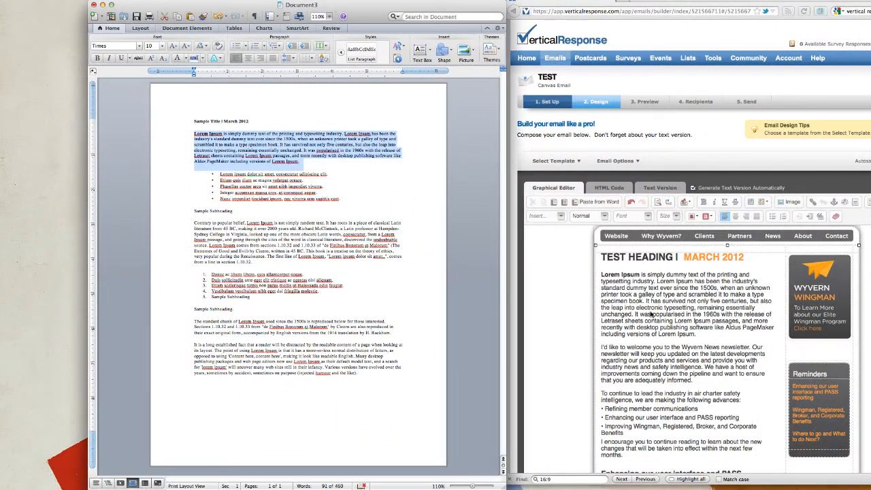
# Delete the welcome paragraph and the "To continue to lead the industry" sentence beneath the newsletter's Lorem Ipsum paragraph.
pyautogui.scroll(-2, 652, 314)
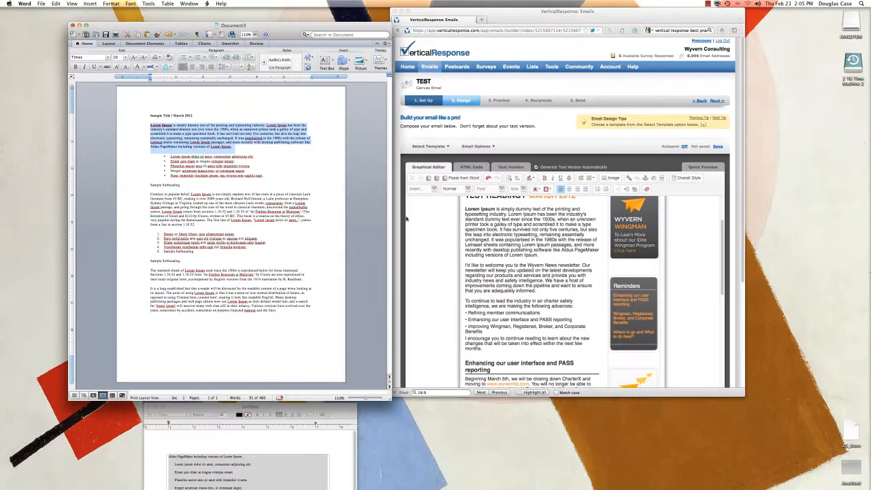
pyautogui.click(535, 261)
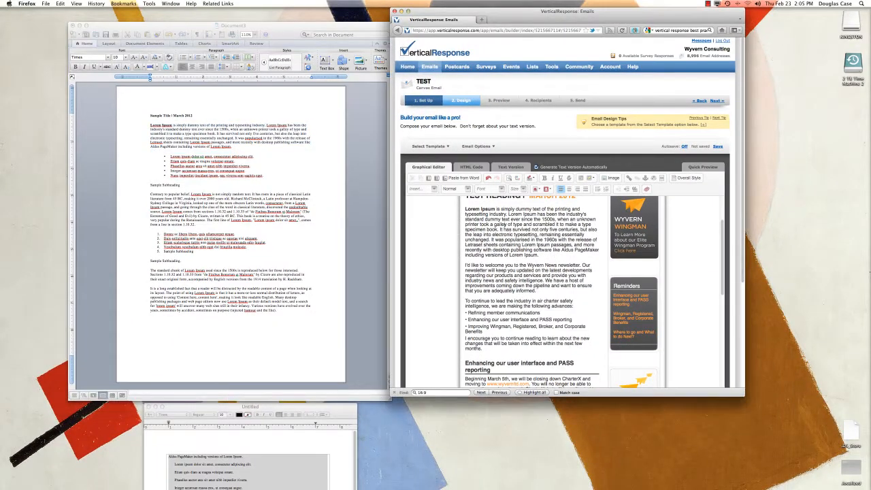
pyautogui.moveTo(543, 290); pyautogui.dragTo(465, 265)
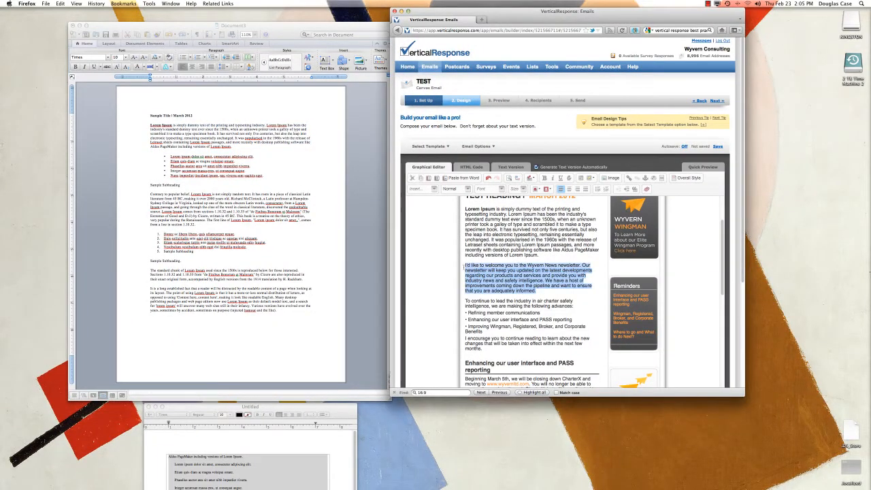
pyautogui.press('BackSpace')
pyautogui.press('BackSpace')
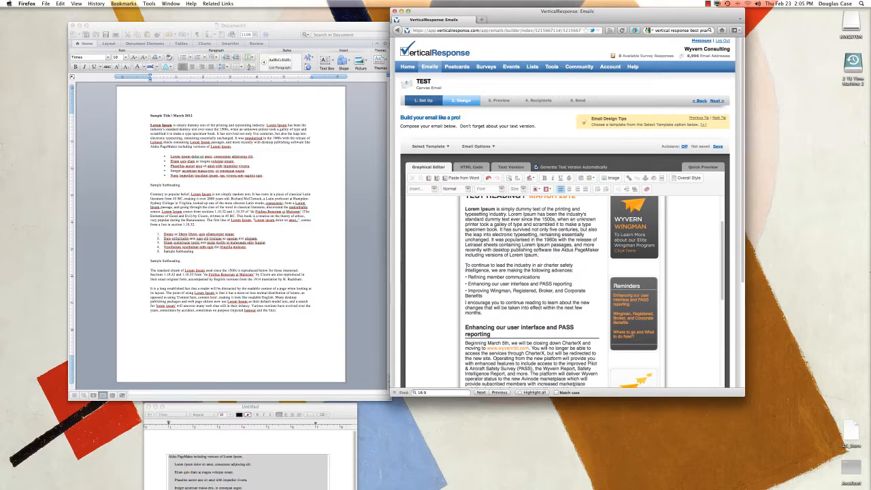
pyautogui.moveTo(572, 270); pyautogui.dragTo(466, 265)
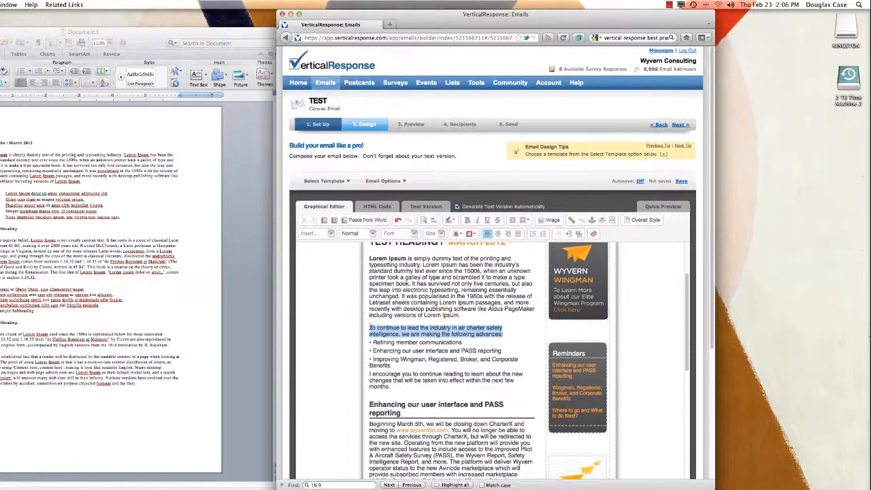
pyautogui.press('BackSpace')
pyautogui.press('BackSpace')
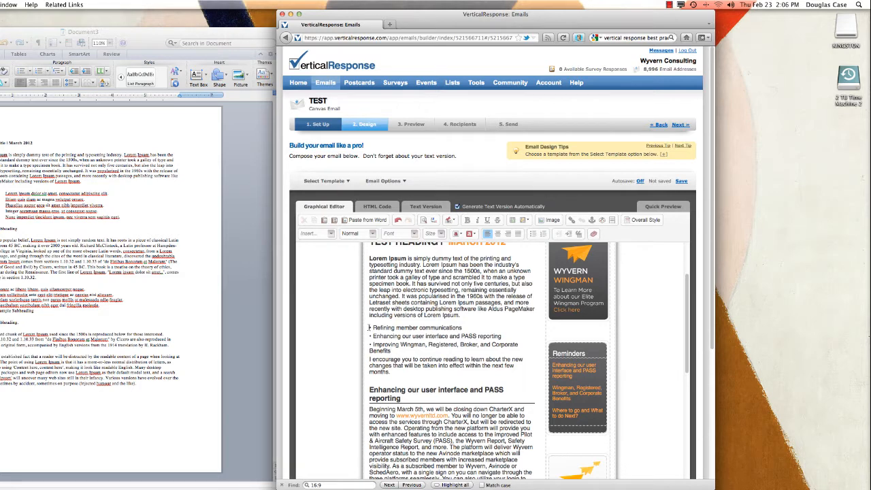
# Duplicate the "Refining member communications" bullet onto a new line directly below it.
pyautogui.click(427, 341)
pyautogui.moveTo(475, 327); pyautogui.dragTo(370, 327)
pyautogui.press('super+c')
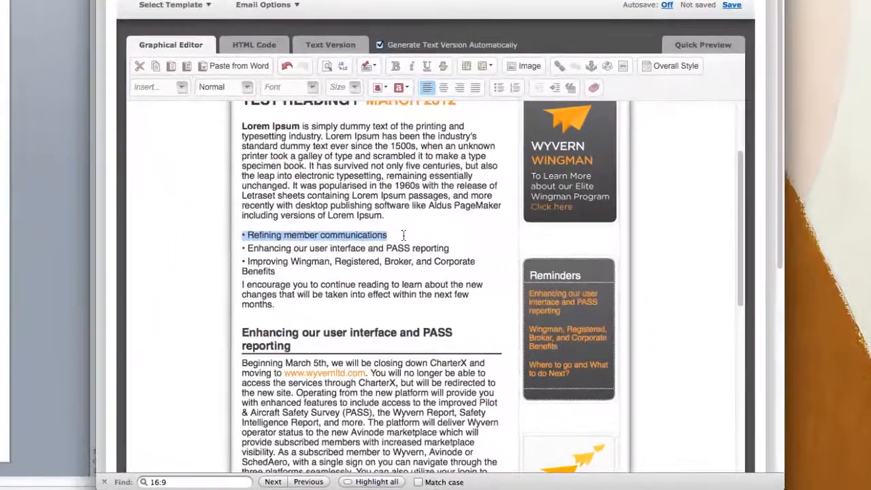
pyautogui.click(472, 327)
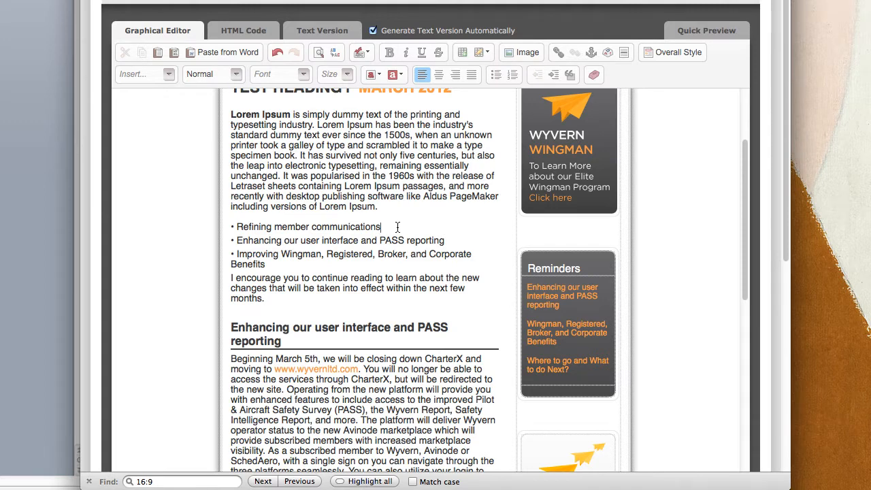
pyautogui.press('Return')
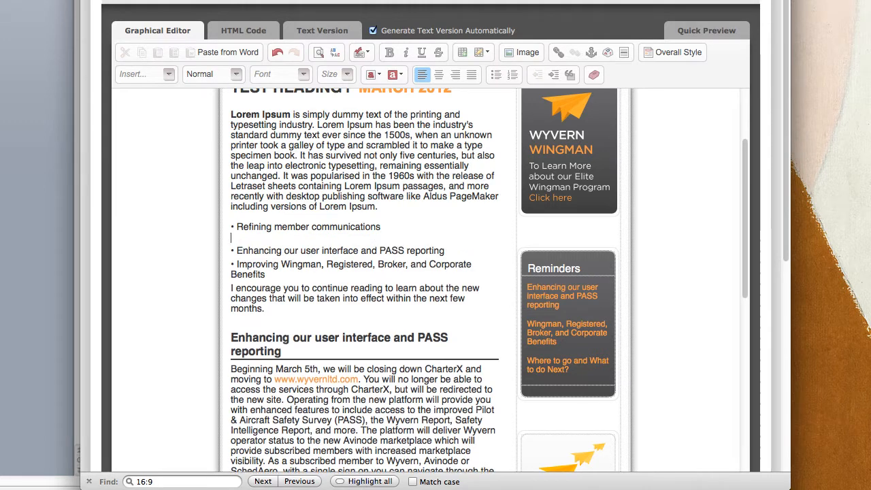
pyautogui.press('super+v')
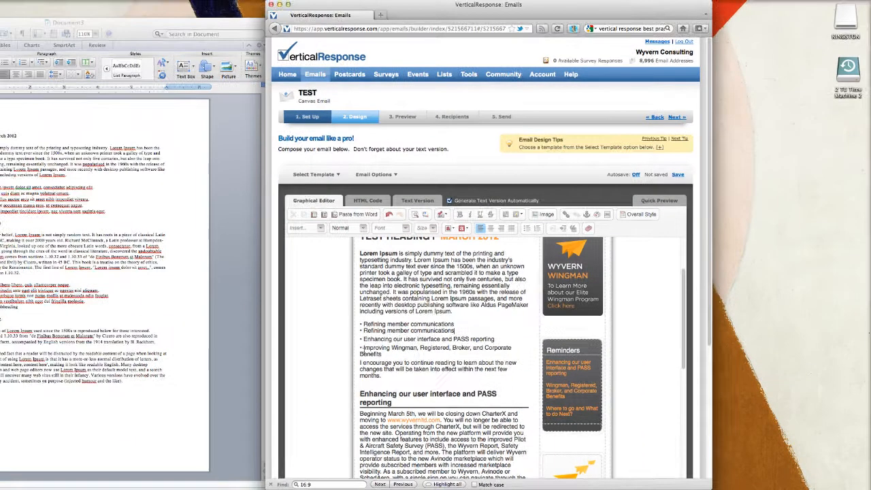
# Add three more copies of the "Refining member communications" bullet on separate lines to make five matching bullets.
pyautogui.moveTo(455, 330); pyautogui.dragTo(360, 331)
pyautogui.press('super+c')
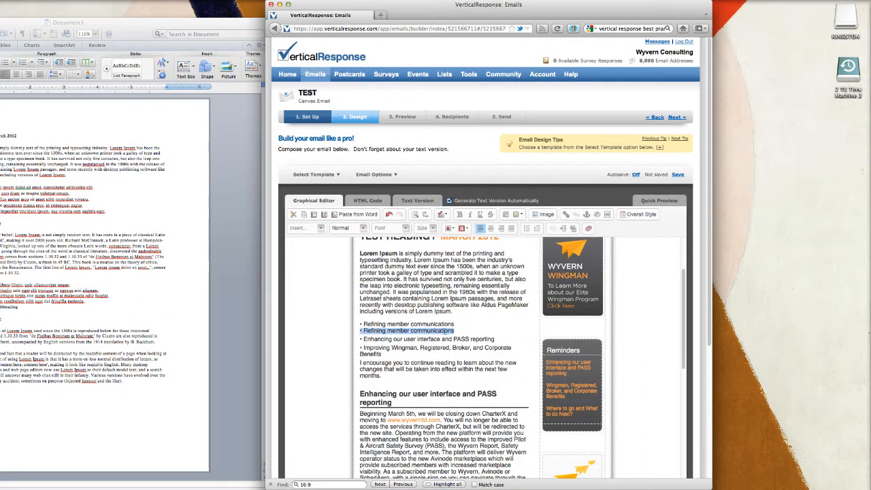
pyautogui.click(456, 331)
pyautogui.press('Return')
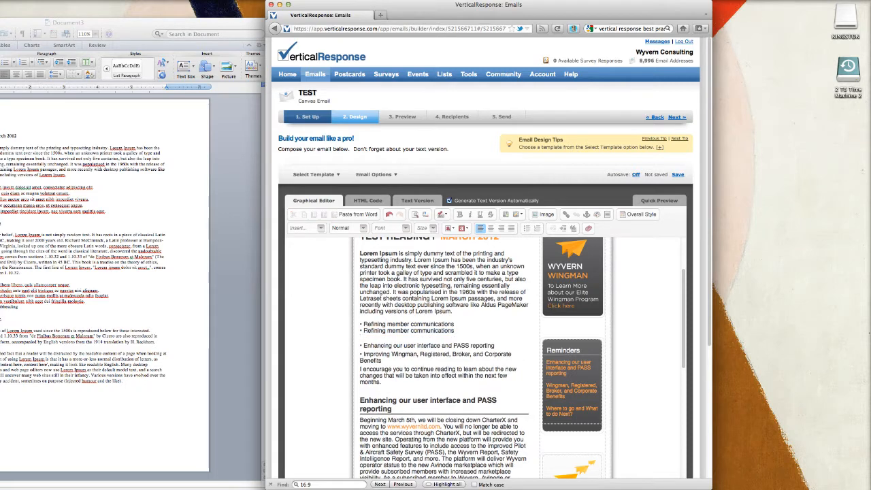
pyautogui.press('super+v')
pyautogui.press('Return')
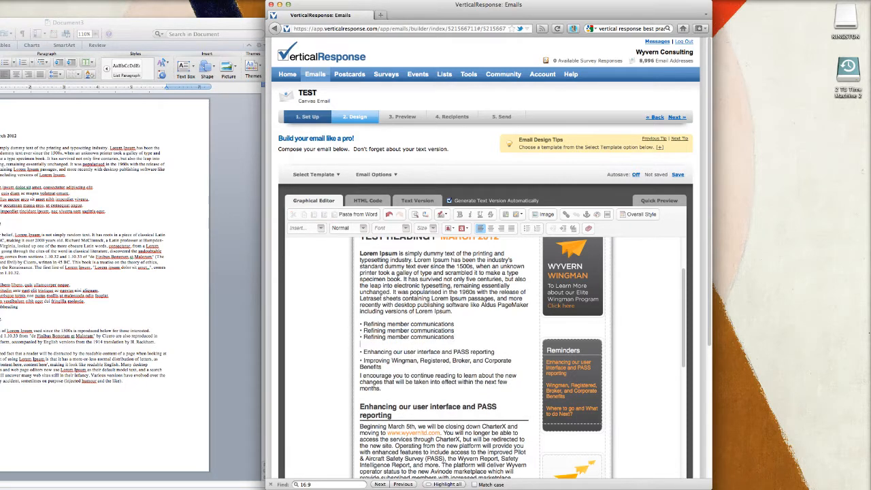
pyautogui.press('super+v')
pyautogui.press('Return')
pyautogui.press('super+v')
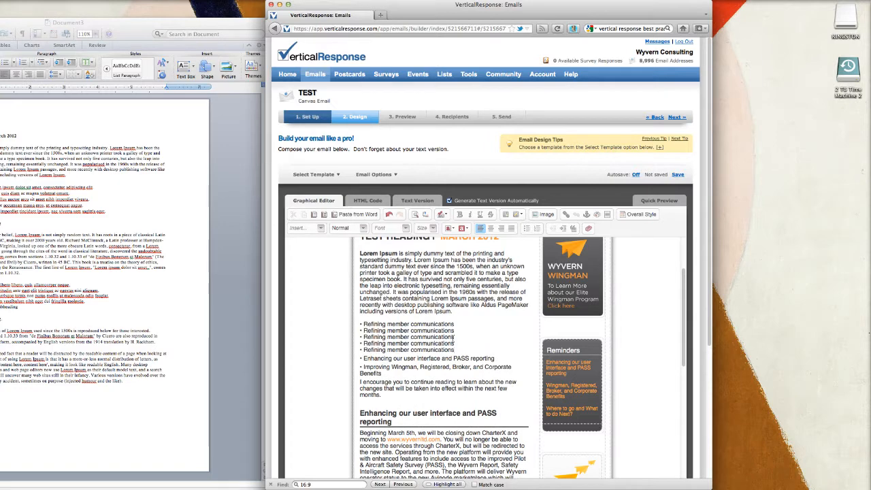
# Delete the "Enhancing our user interface and PASS reporting" and "Improving Wingman, Registered, Broker, and Corporate Benefits" bullets.
pyautogui.moveTo(388, 374); pyautogui.dragTo(361, 358)
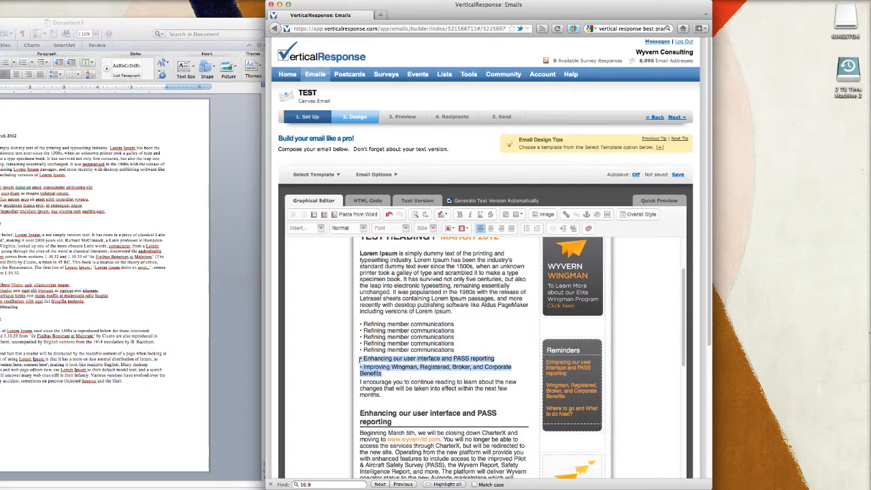
pyautogui.press('BackSpace')
pyautogui.press('BackSpace')
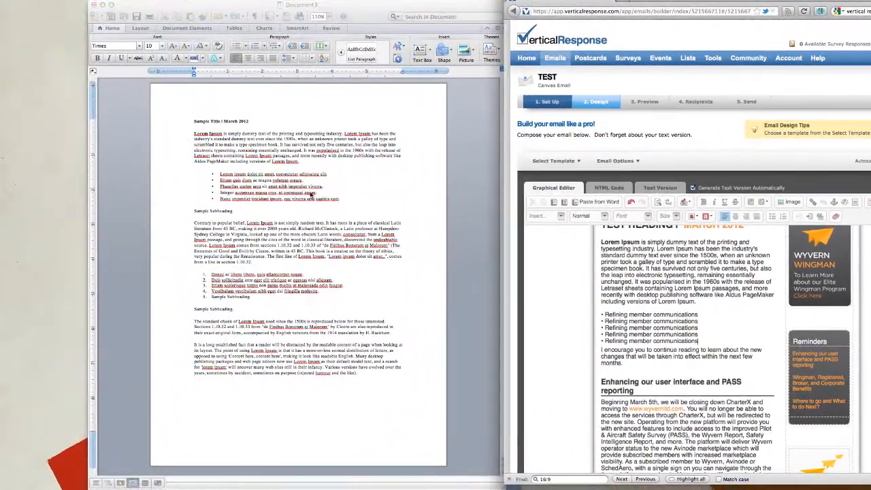
# Switch to the Word document and remove the bullet formatting from the five-item list below the first paragraph.
pyautogui.click(10, 188)
pyautogui.moveTo(220, 174); pyautogui.dragTo(329, 181)
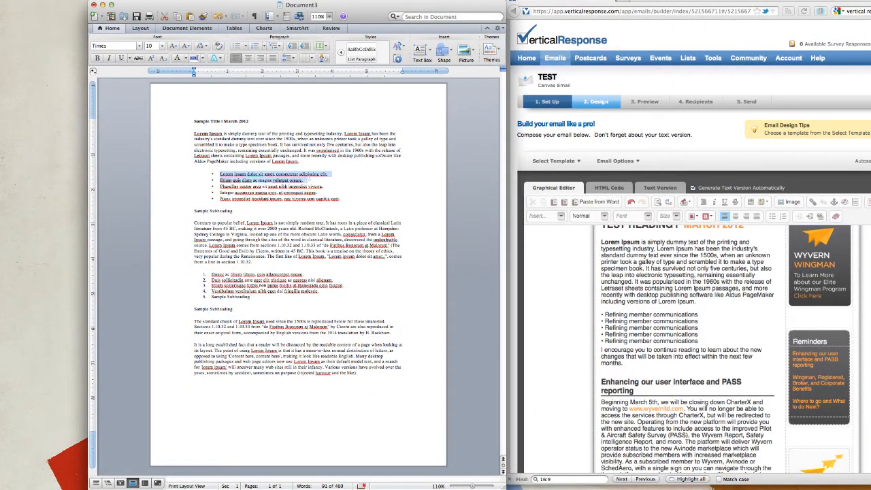
pyautogui.click(332, 185)
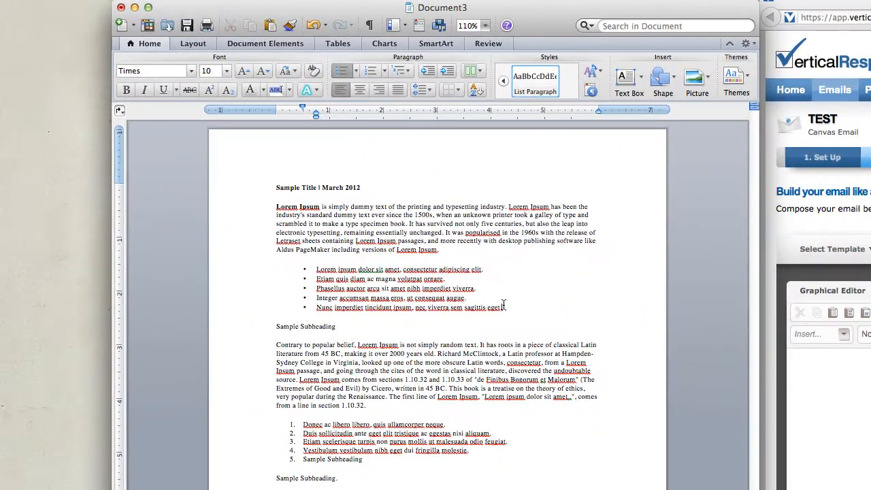
pyautogui.click(444, 266)
pyautogui.moveTo(506, 307); pyautogui.dragTo(325, 272)
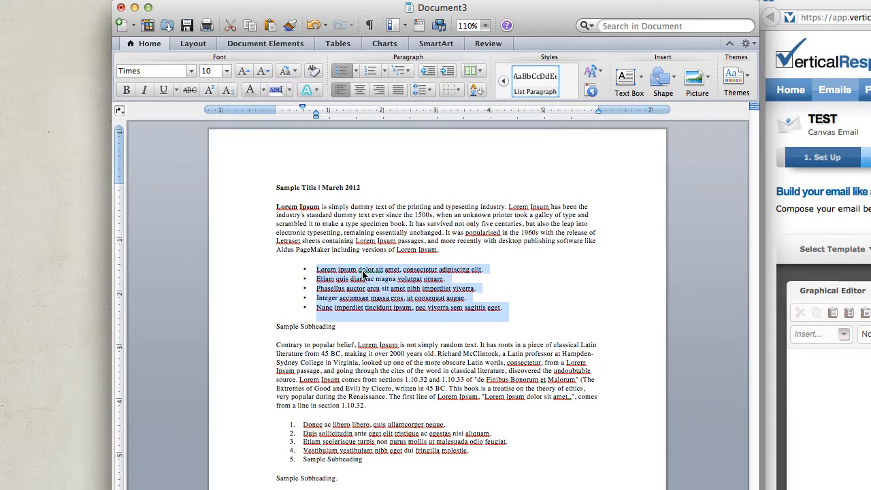
pyautogui.click(366, 275)
pyautogui.moveTo(508, 310); pyautogui.dragTo(317, 269)
pyautogui.click(339, 72)
pyautogui.click(381, 281)
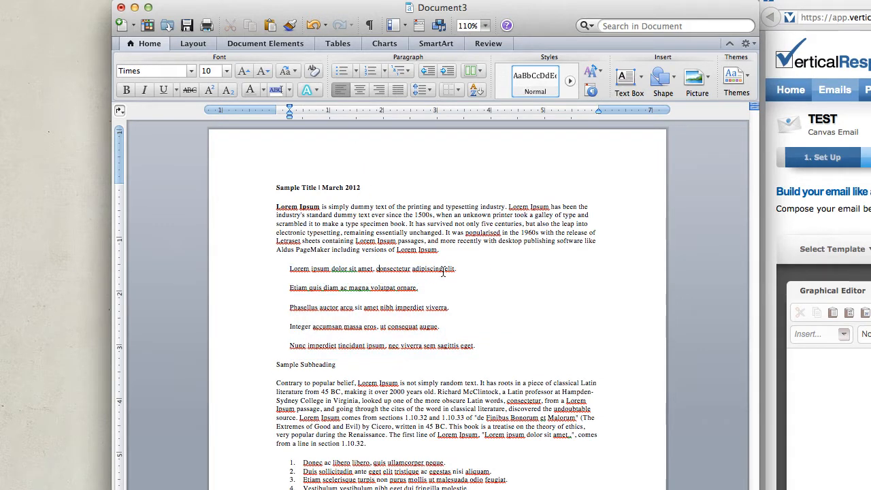
# Copy the line "Lorem ipsum dolor sit amet, consectetur adipiscing elit." in the Word document.
pyautogui.click(460, 269)
pyautogui.moveTo(461, 269); pyautogui.dragTo(291, 270)
pyautogui.press('super+c')
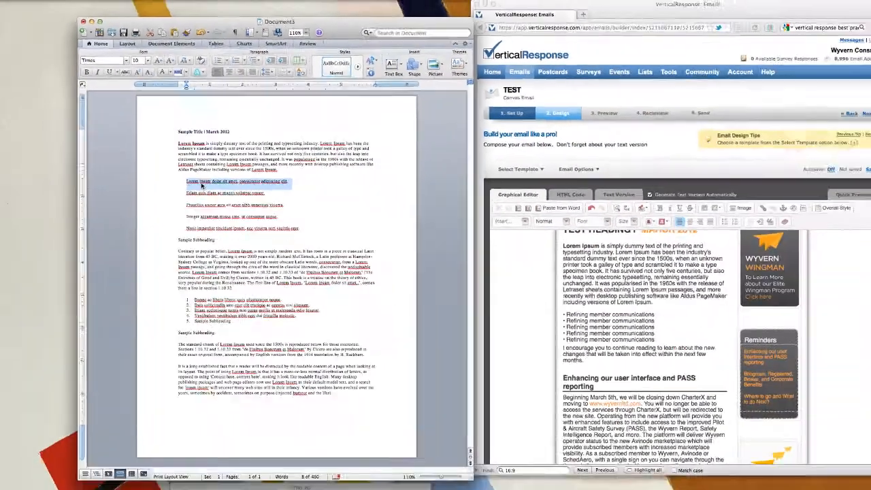
pyautogui.rightClick(201, 184)
pyautogui.click(242, 194)
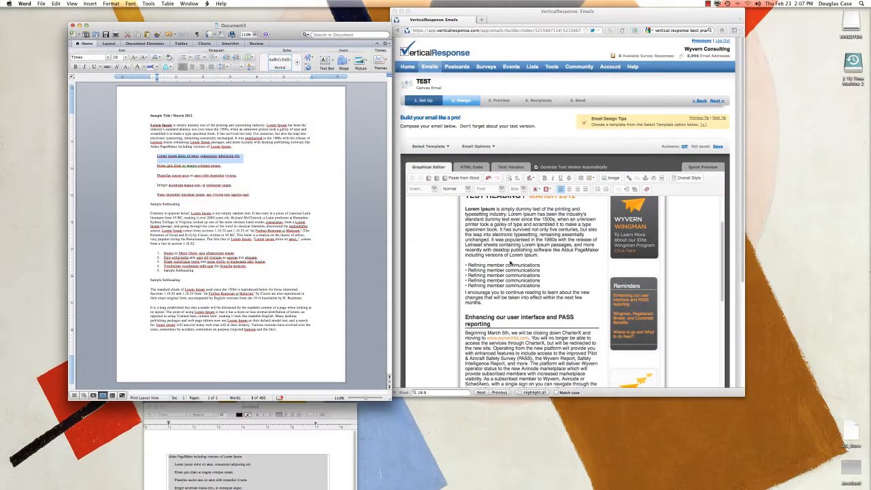
# Replace the text of the newsletter's first bullet with the copied line using Paste from Word, removing its leading indent.
pyautogui.click(510, 264)
pyautogui.moveTo(541, 264); pyautogui.dragTo(468, 265)
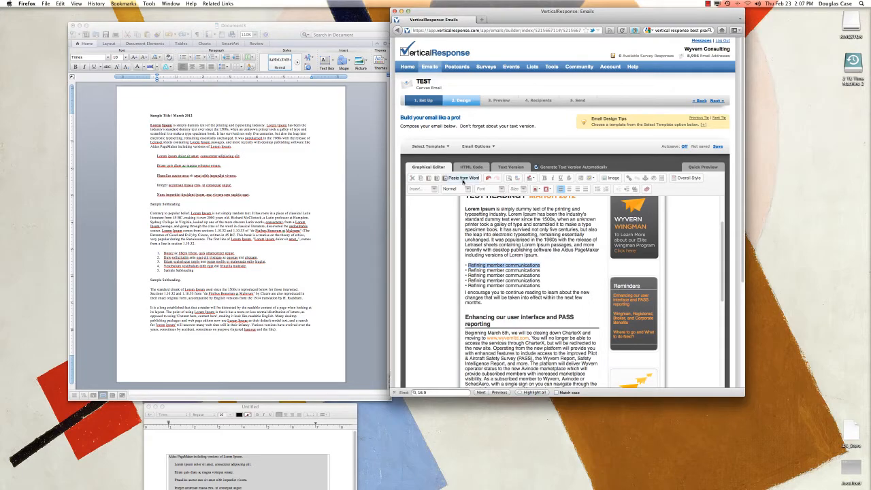
pyautogui.click(462, 178)
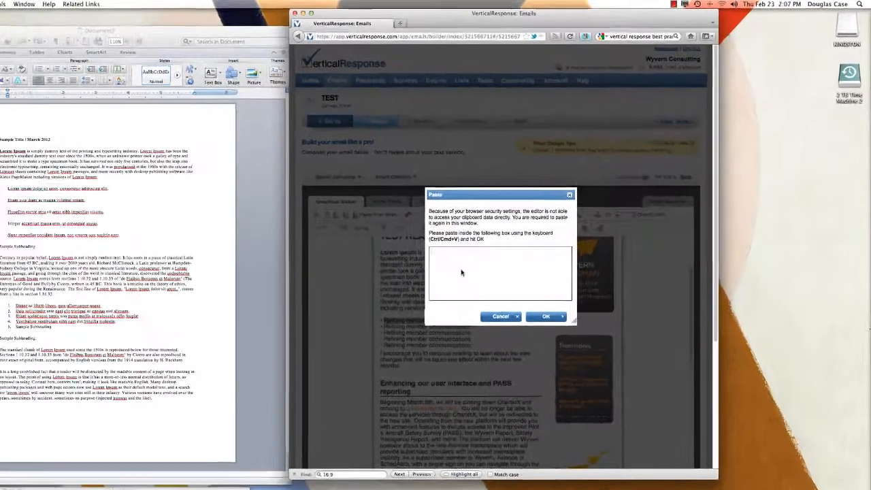
pyautogui.press('super+v')
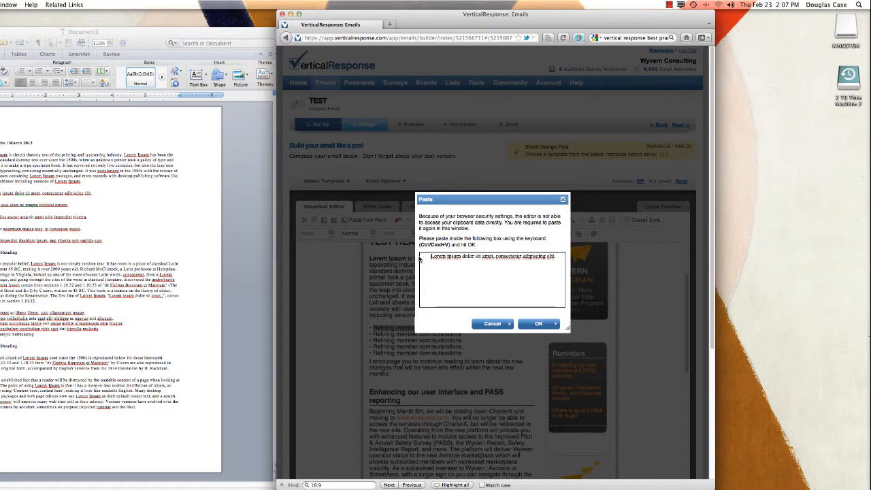
pyautogui.press('BackSpace')
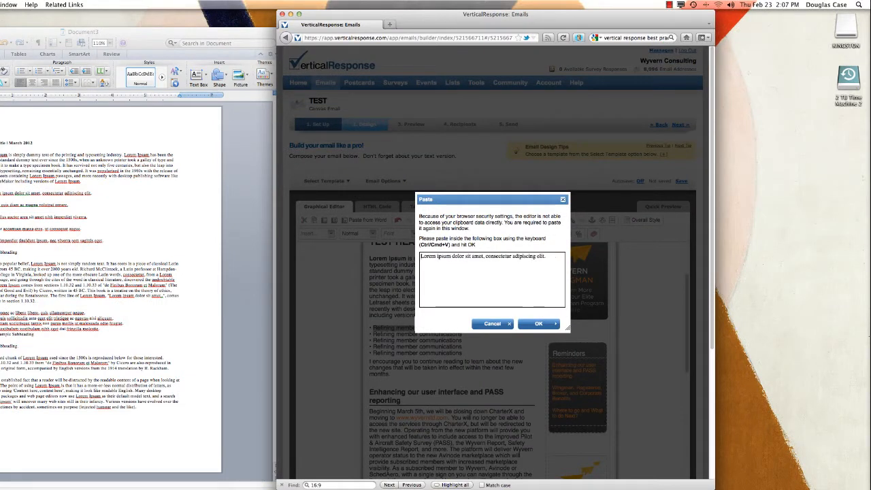
pyautogui.click(539, 324)
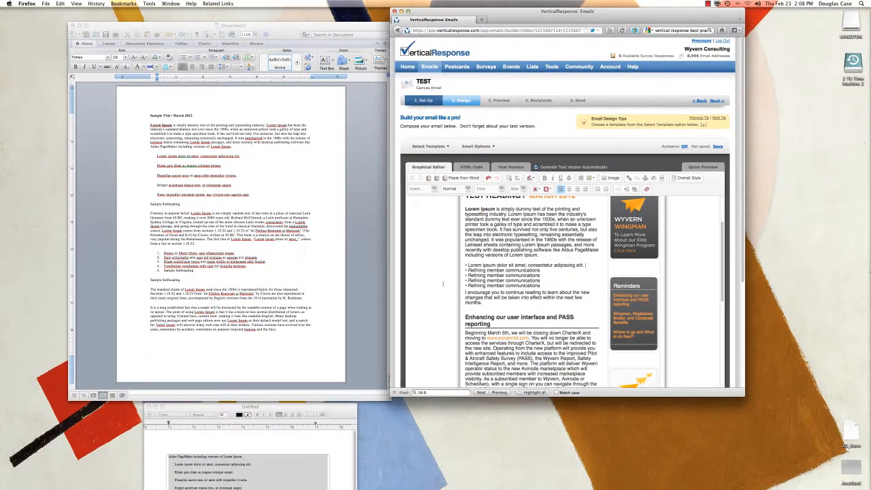
# Delete the "I encourage you to continue reading" paragraph below the newsletter's bullet list.
pyautogui.click(203, 206)
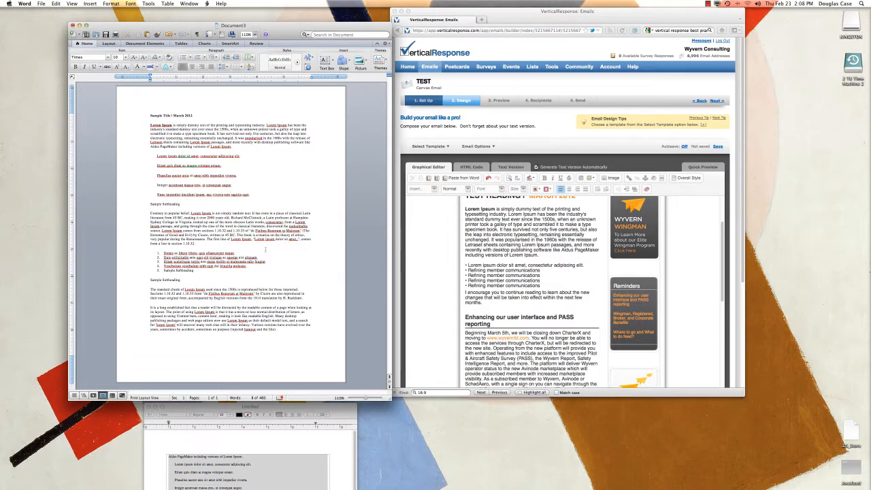
pyautogui.click(482, 302)
pyautogui.moveTo(482, 302); pyautogui.dragTo(463, 293)
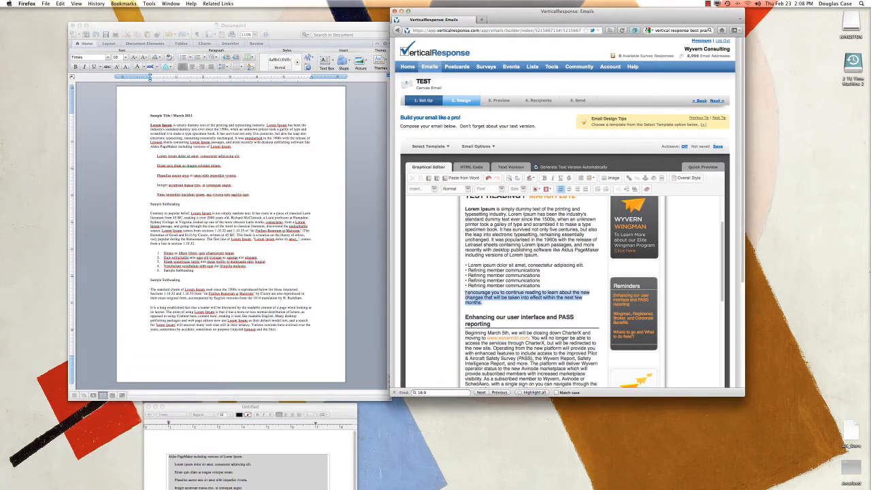
pyautogui.press('BackSpace')
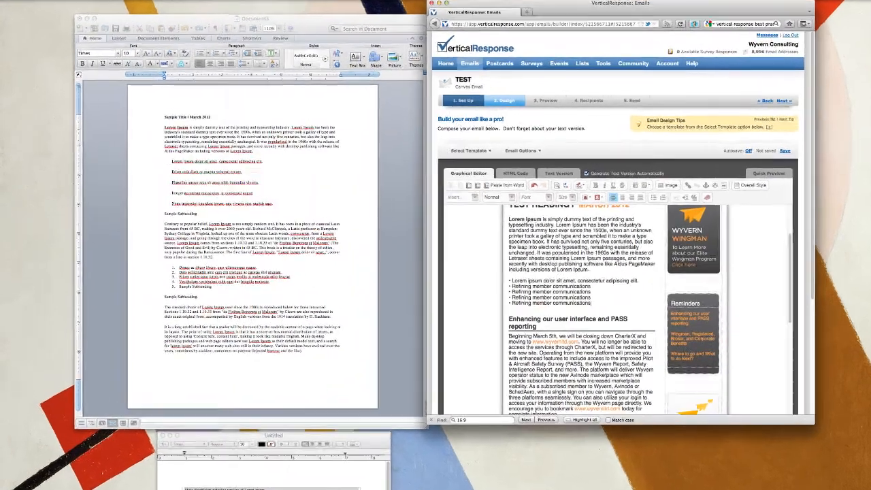
pyautogui.press('BackSpace')
# Copy the first "Sample Subheading" line below the five-item list in the Word document.
pyautogui.click(651, 360)
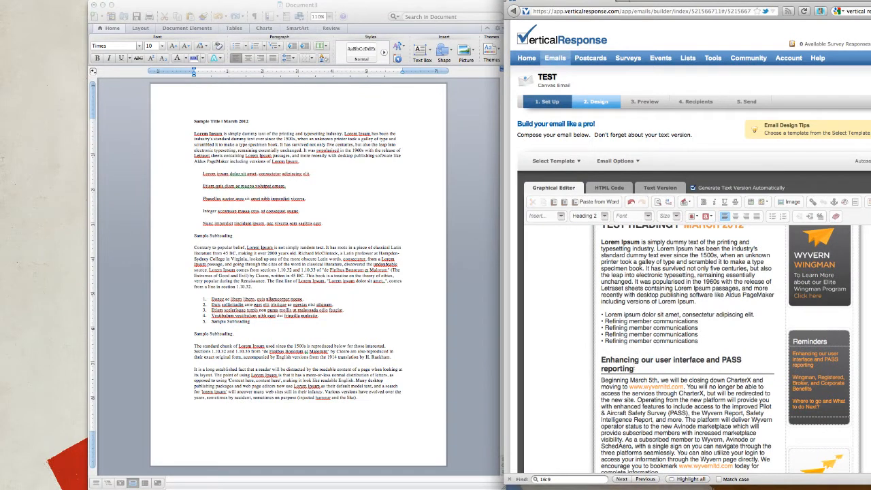
pyautogui.click(197, 236)
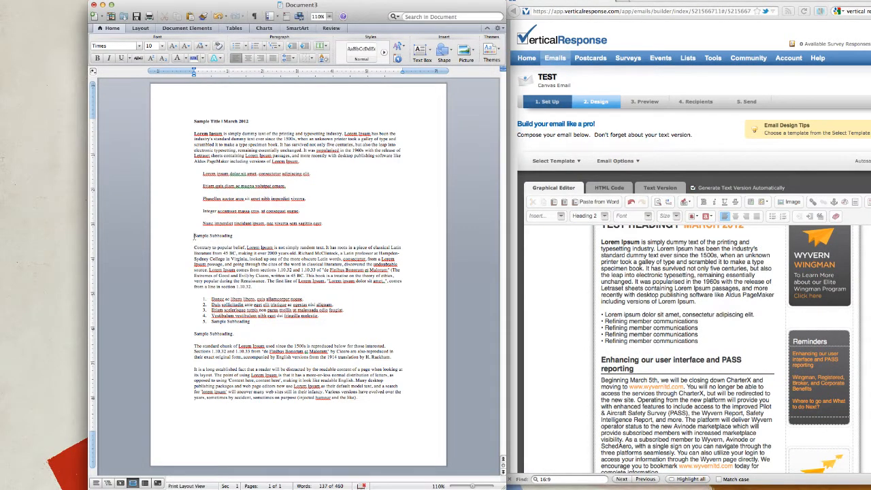
pyautogui.moveTo(194, 237); pyautogui.dragTo(233, 237)
pyautogui.rightClick(234, 235)
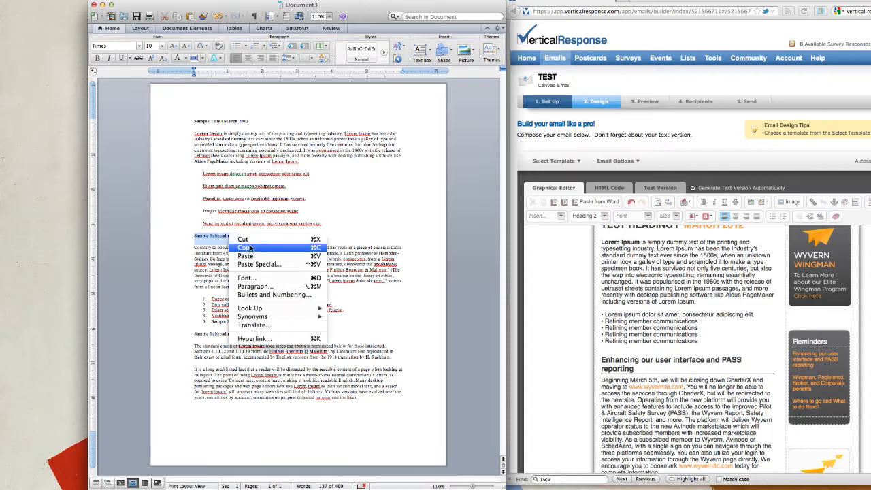
pyautogui.click(247, 247)
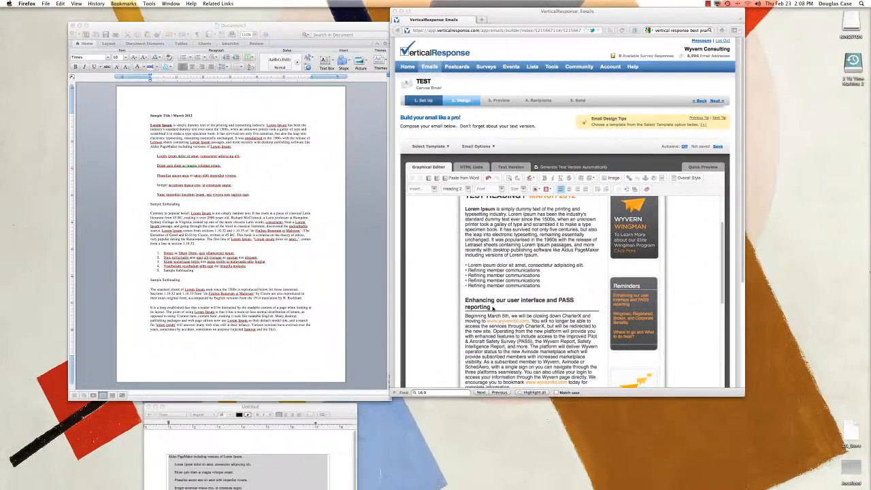
# Replace the newsletter heading "Enhancing our user interface and PASS reporting" with the copied subheading using Paste from Word.
pyautogui.click(644, 368)
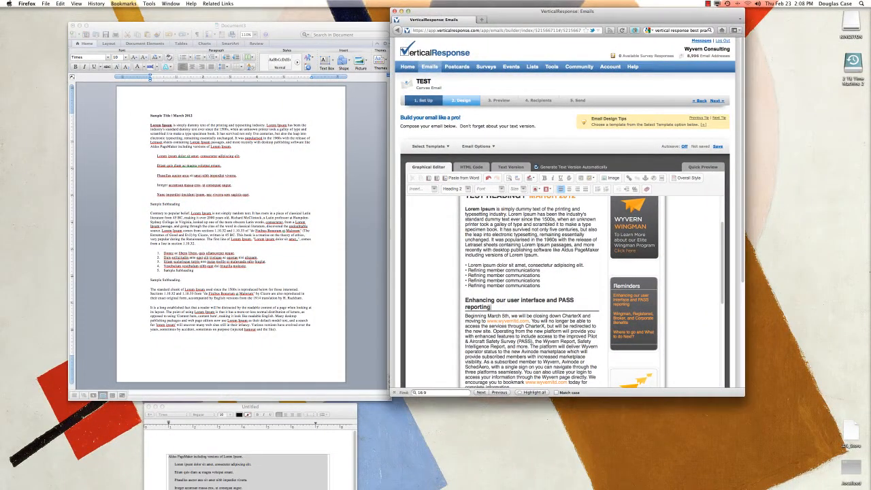
pyautogui.moveTo(490, 307); pyautogui.dragTo(466, 300)
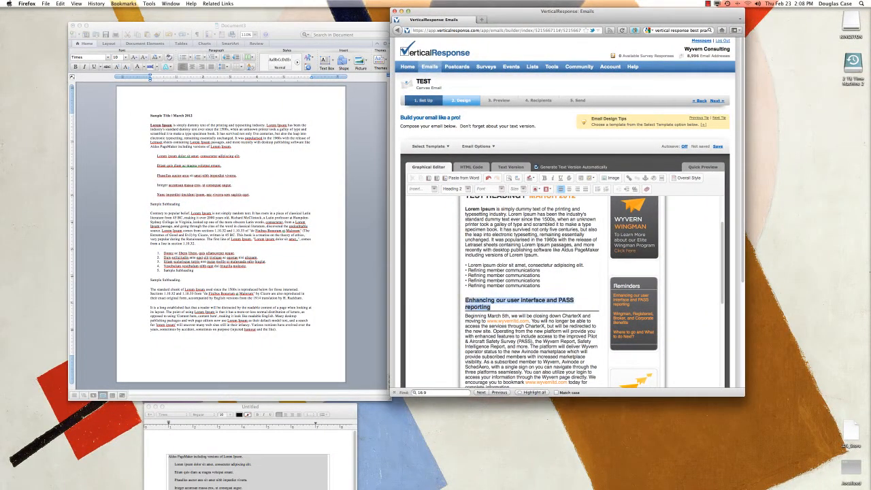
pyautogui.click(466, 179)
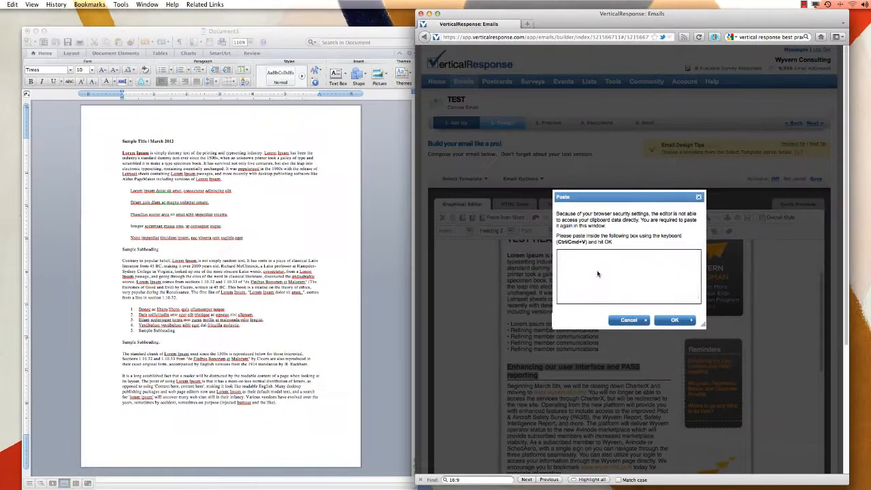
pyautogui.press('super+v')
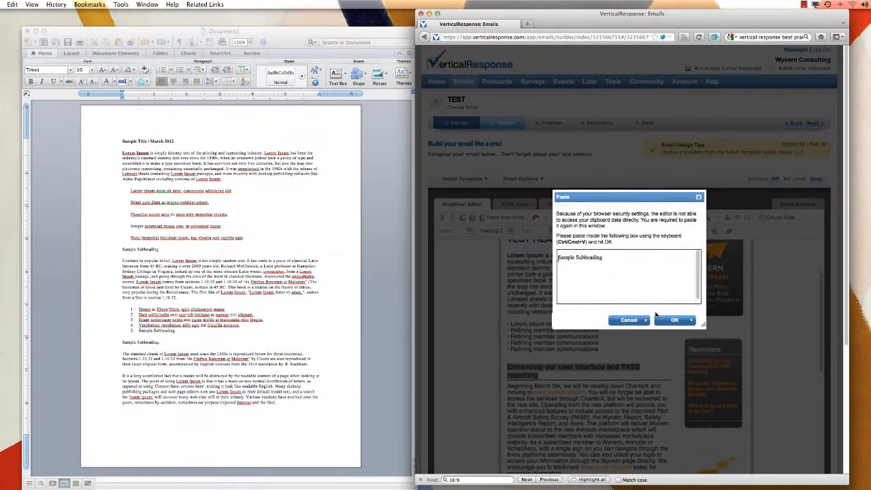
pyautogui.click(679, 321)
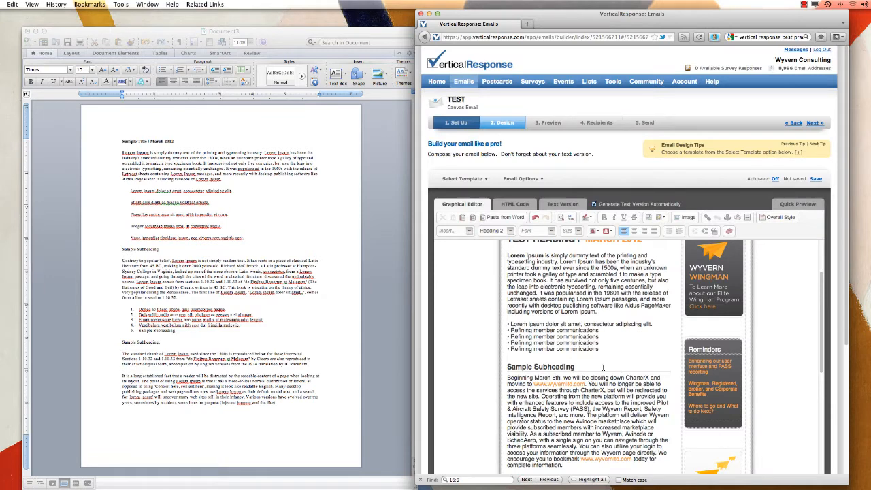
# Copy the paragraph beginning "Contrary to popular belief" from the Word document.
pyautogui.scroll(-1, 603, 367)
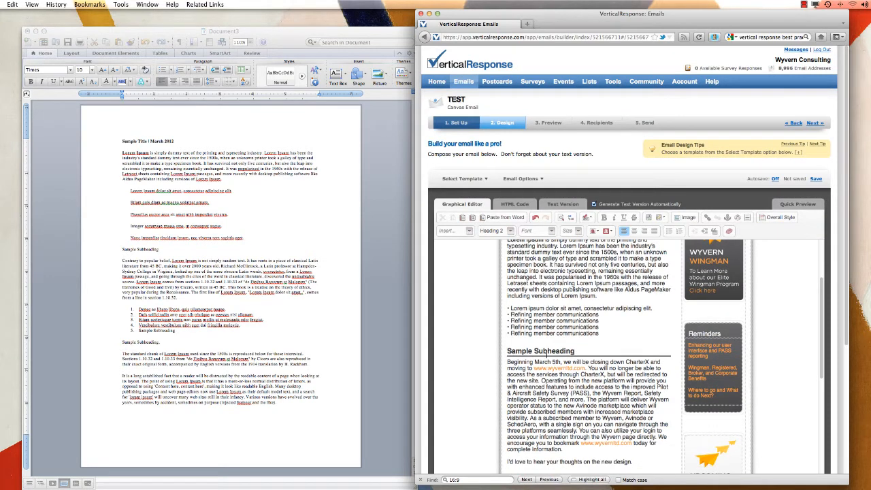
pyautogui.scroll(-1, 547, 355)
pyautogui.click(218, 271)
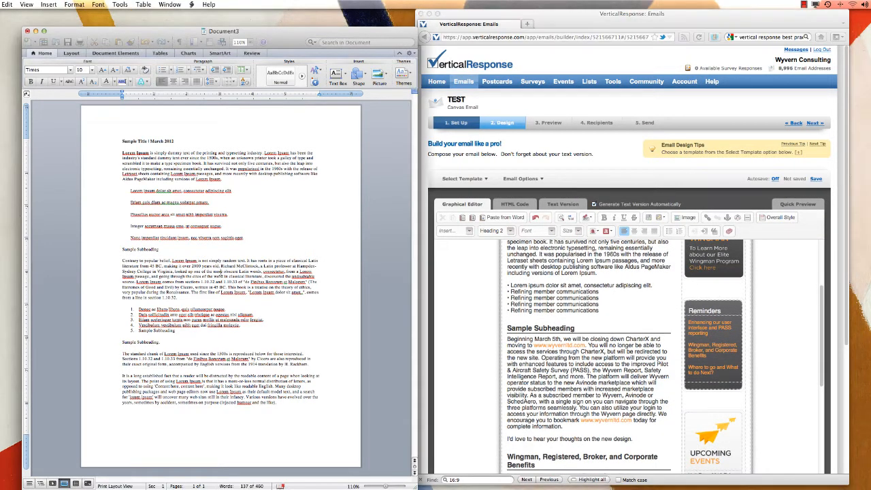
pyautogui.moveTo(177, 298); pyautogui.dragTo(122, 261)
pyautogui.rightClick(182, 271)
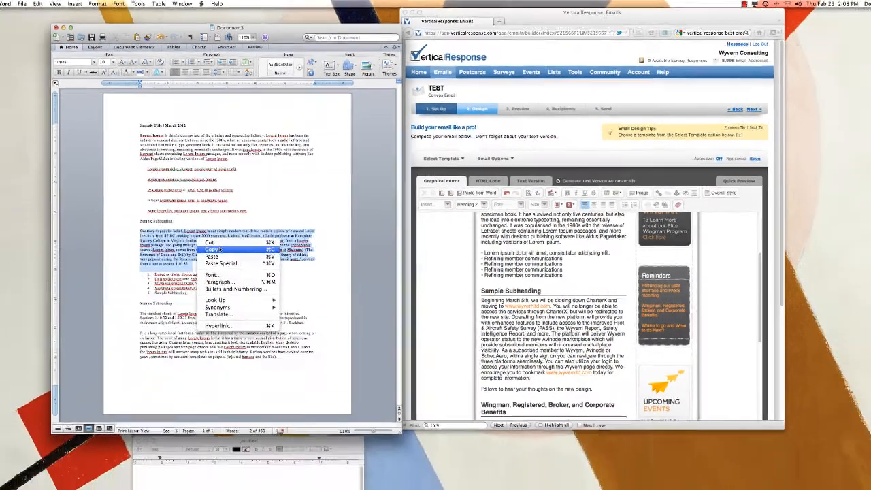
pyautogui.click(219, 250)
# Replace the newsletter paragraph beginning "Beginning March 5th" with the copied paragraph using Paste from Word.
pyautogui.click(538, 377)
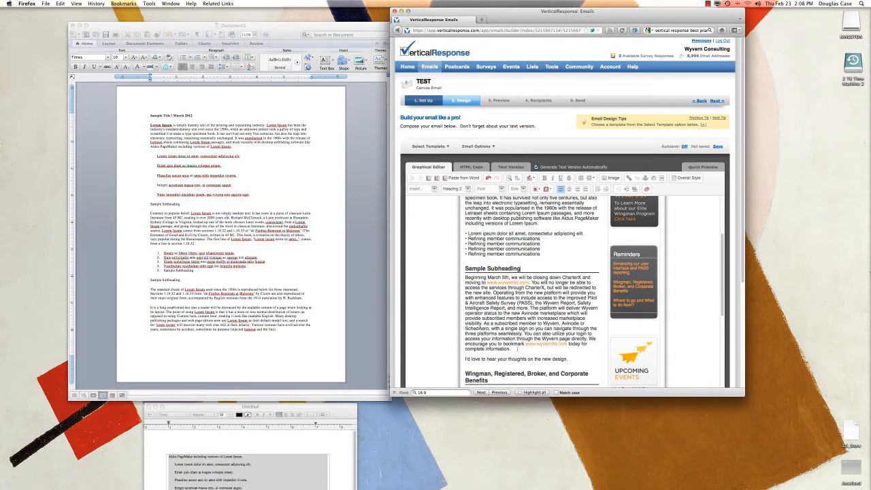
pyautogui.moveTo(515, 349); pyautogui.dragTo(464, 278)
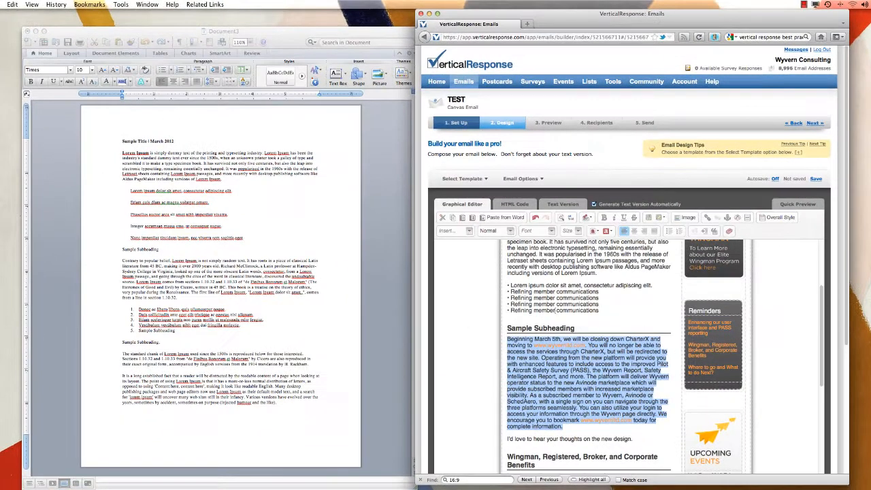
pyautogui.click(505, 218)
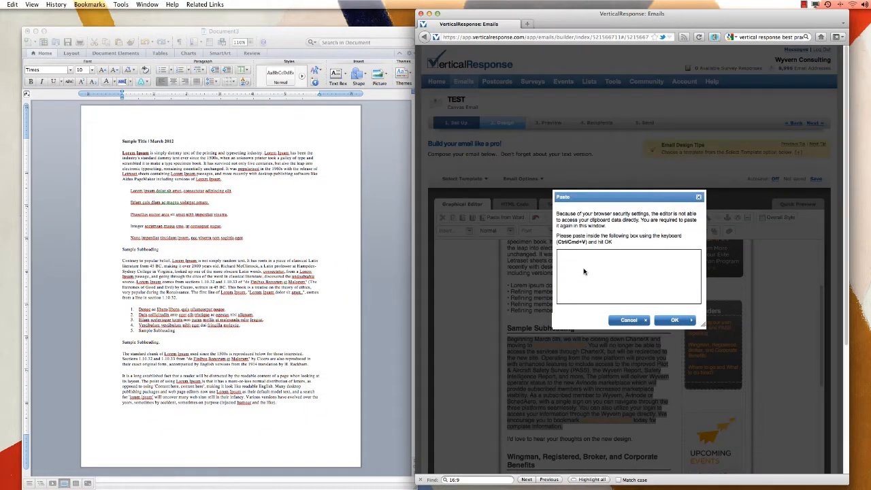
pyautogui.press('super+v')
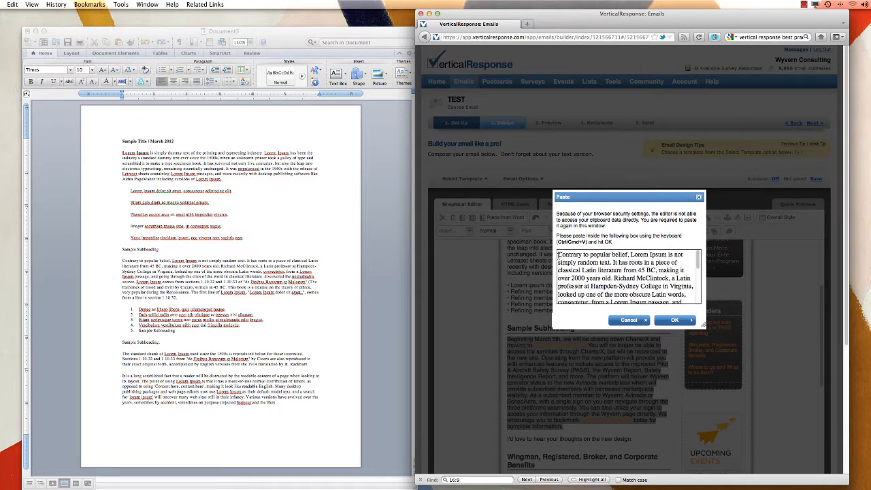
pyautogui.click(674, 320)
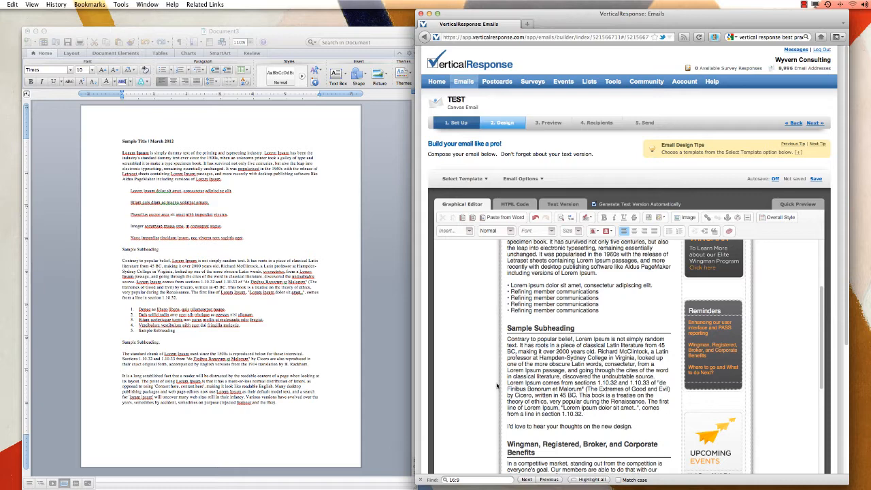
# Delete the line "I'd love to hear your thoughts on the new design." and its blank line from the newsletter.
pyautogui.scroll(-2, 636, 426)
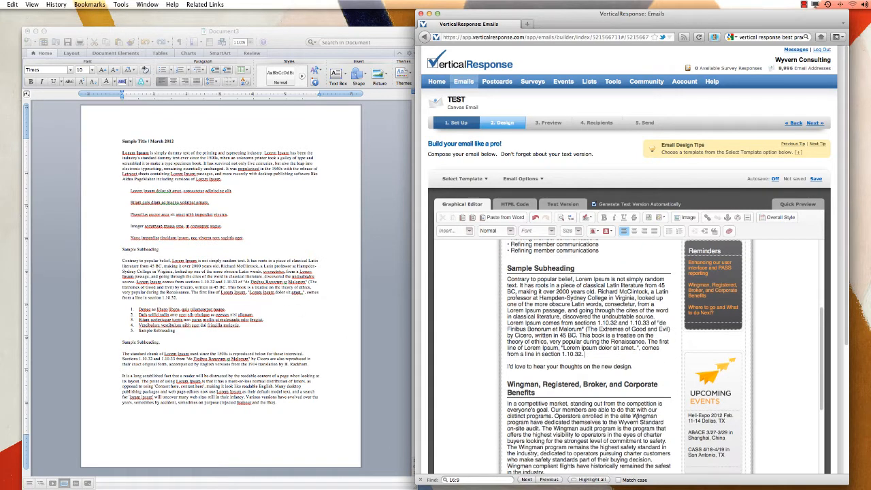
pyautogui.moveTo(643, 370); pyautogui.dragTo(506, 366)
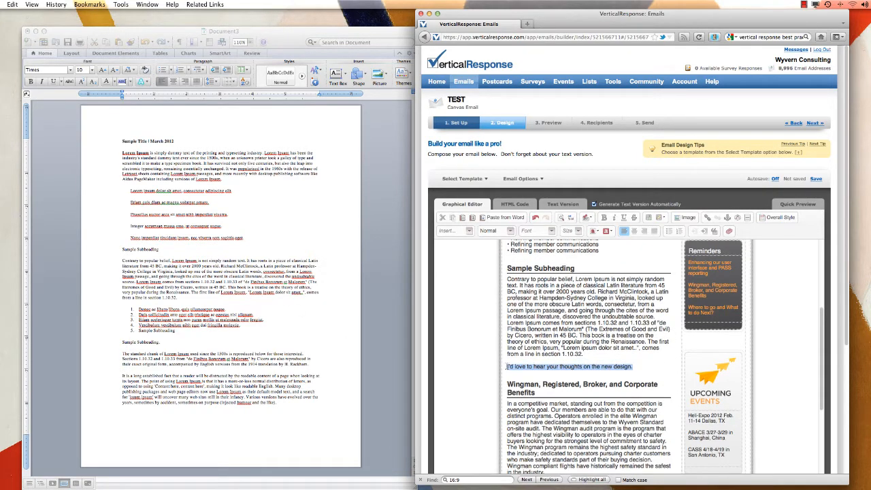
pyautogui.press('BackSpace')
pyautogui.press('BackSpace')
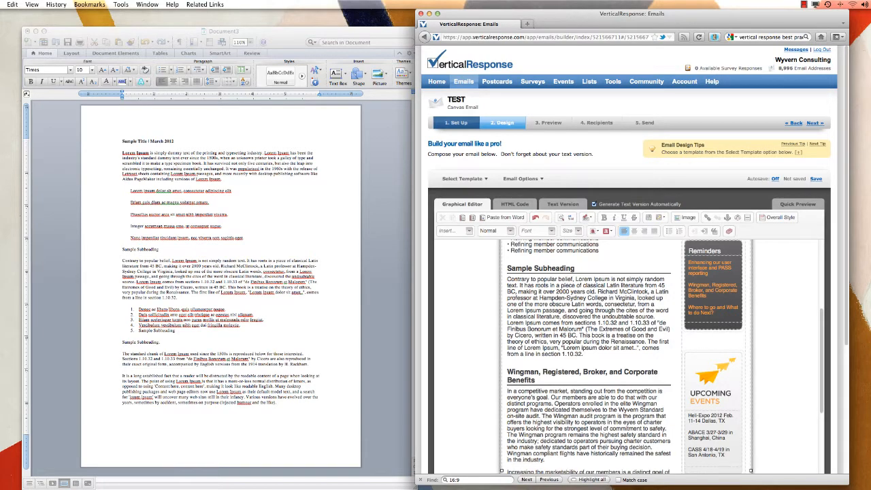
# Delete the newsletter content from the "Wingman, Registered, Broker, and Corporate Benefits" heading through "Follow these simple steps:", including the leftover blank line.
pyautogui.scroll(-2, 510, 366)
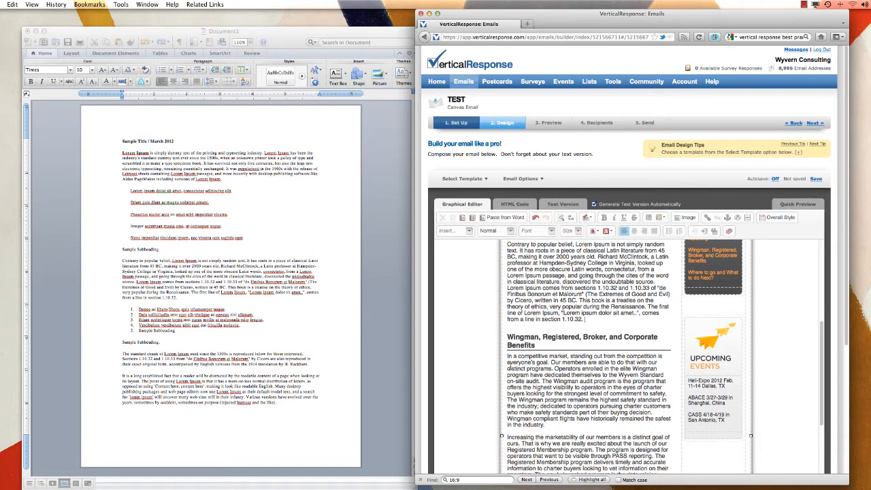
pyautogui.click(507, 336)
pyautogui.scroll(-2, 517, 340)
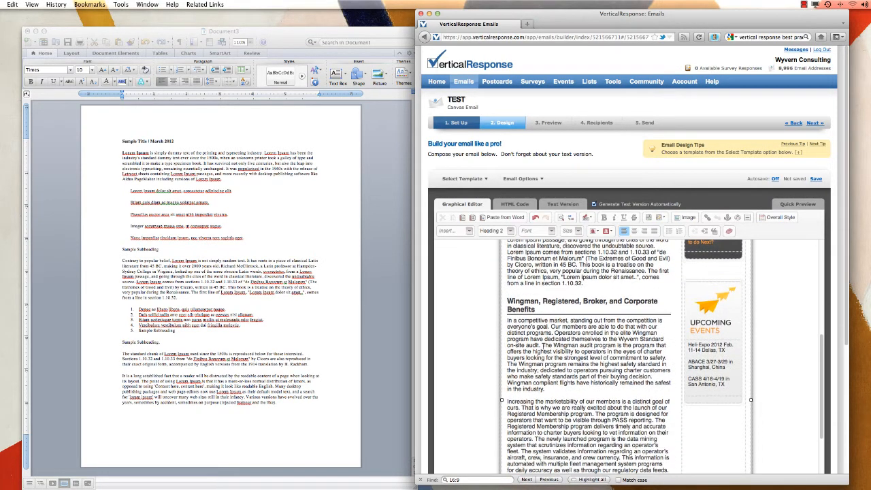
pyautogui.scroll(-6, 543, 347)
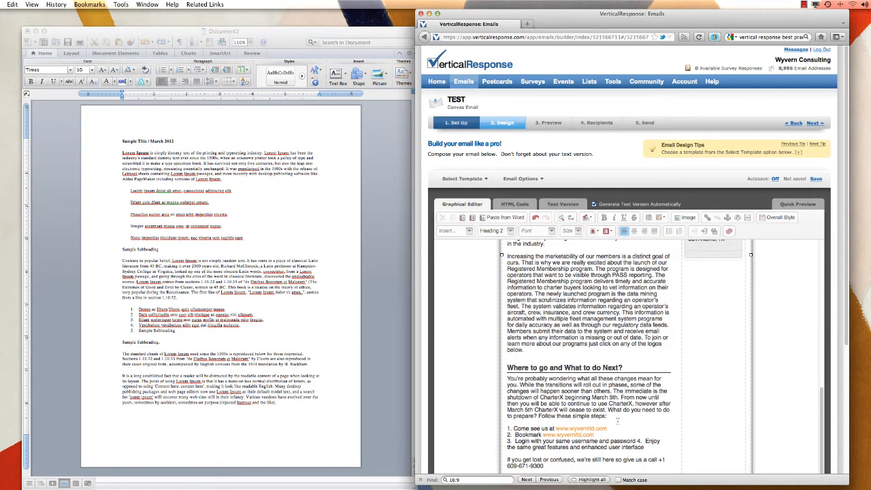
pyautogui.keyDown('shift'); pyautogui.click(612, 420); pyautogui.keyUp('shift')
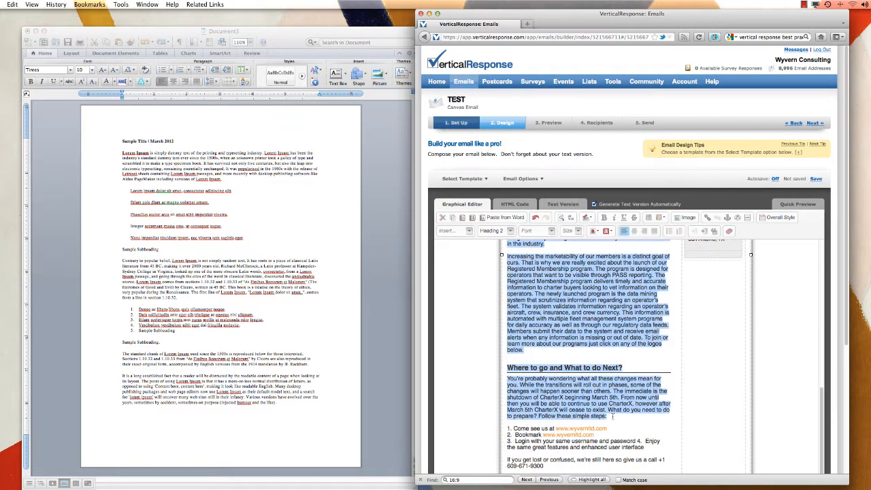
pyautogui.press('super+v')
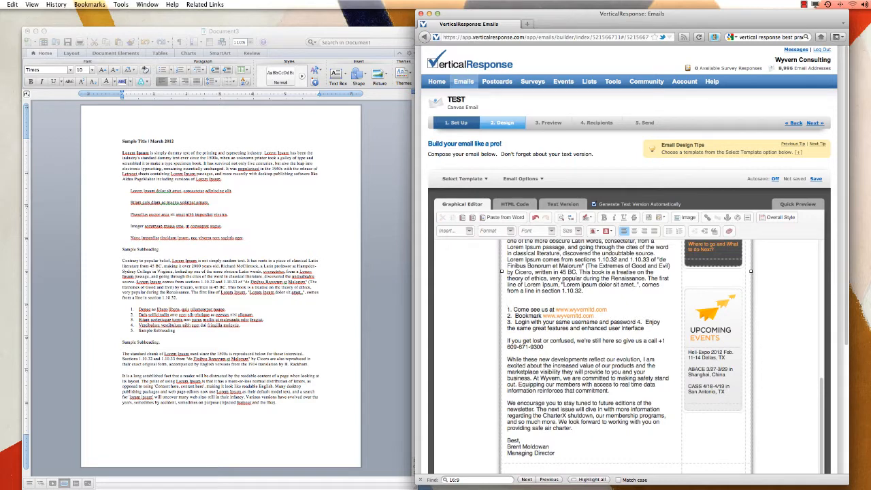
pyautogui.press('BackSpace')
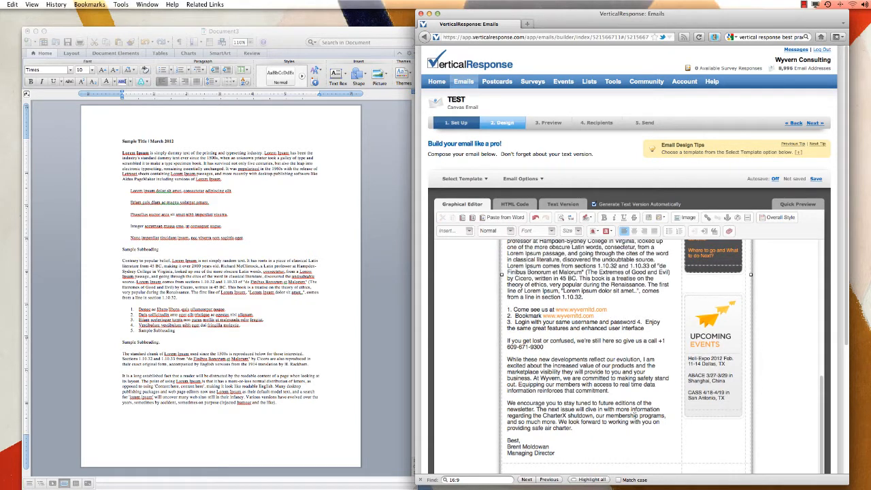
# Review the newsletter's numbered list and the closing paragraphs below the Sample Subheading section.
pyautogui.scroll(2, 670, 415)
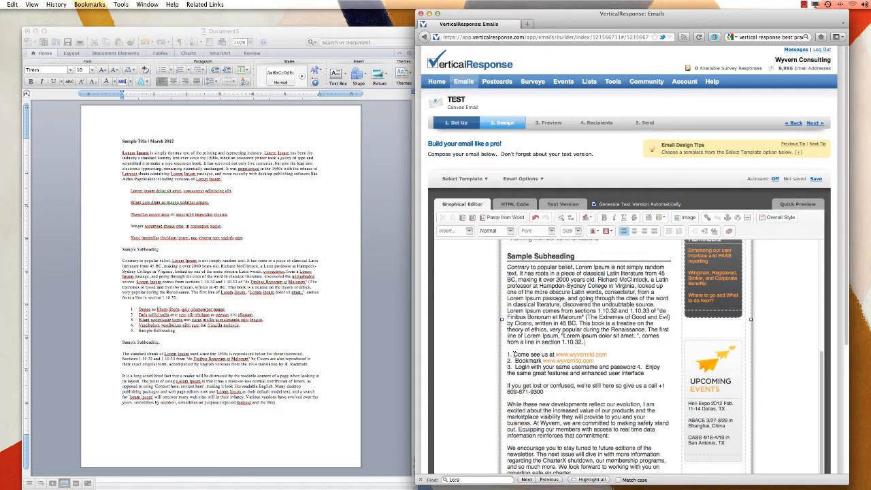
pyautogui.moveTo(514, 354); pyautogui.dragTo(542, 355)
pyautogui.click(523, 375)
pyautogui.scroll(-1, 524, 376)
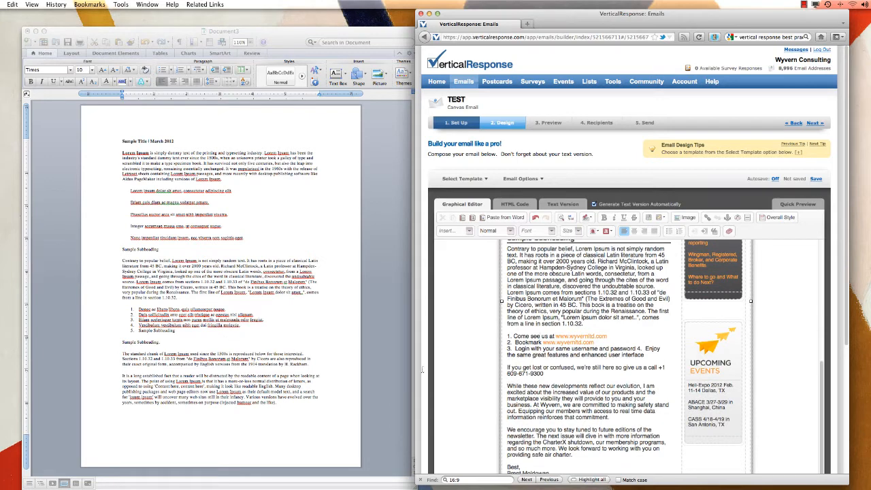
pyautogui.scroll(3, 572, 379)
pyautogui.scroll(-4, 549, 366)
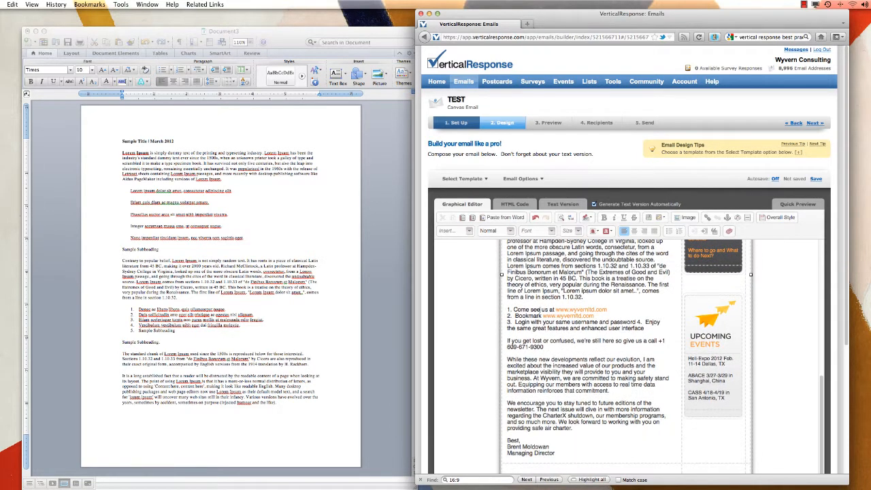
pyautogui.scroll(-2, 550, 407)
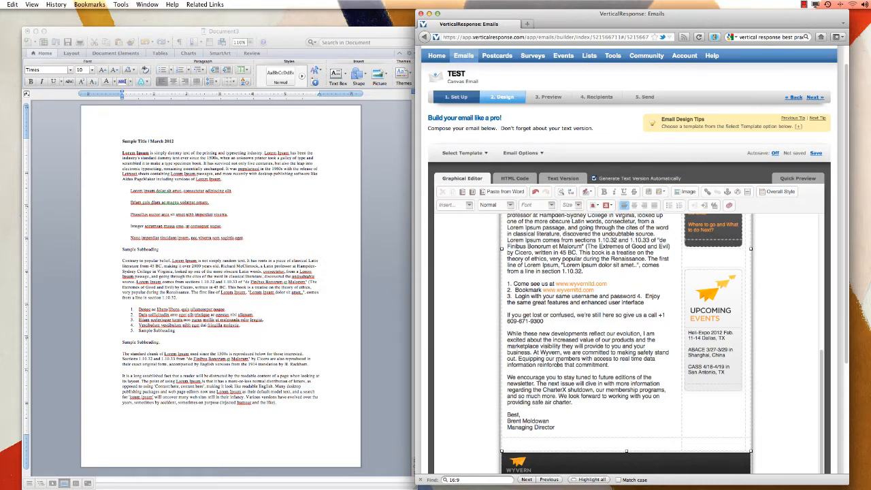
pyautogui.scroll(3, 626, 346)
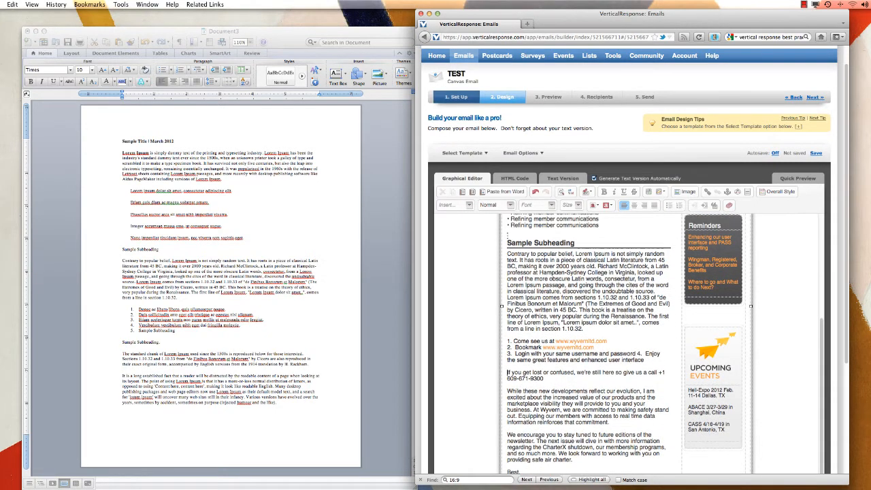
# Copy the newsletter's Sample Subheading heading together with the "Contrary to popular belief" paragraph below it.
pyautogui.click(508, 234)
pyautogui.click(562, 233)
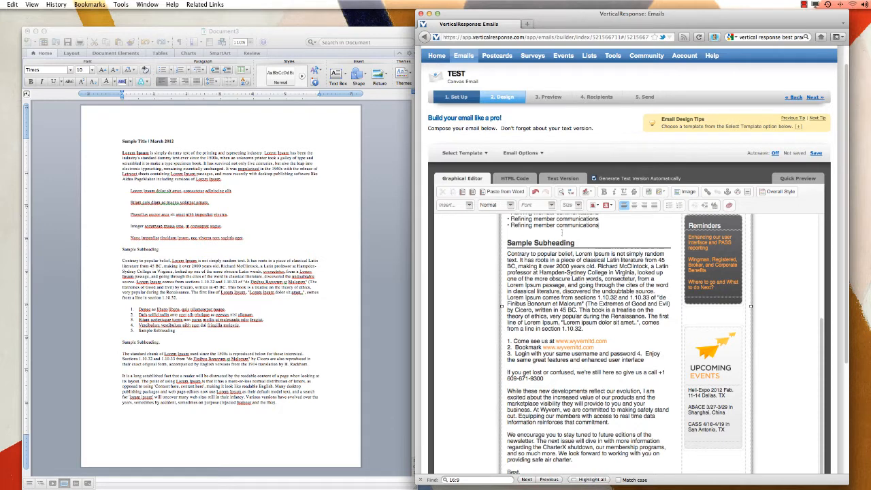
pyautogui.click(507, 235)
pyautogui.click(506, 232)
pyautogui.click(507, 235)
pyautogui.tripleClick(507, 234)
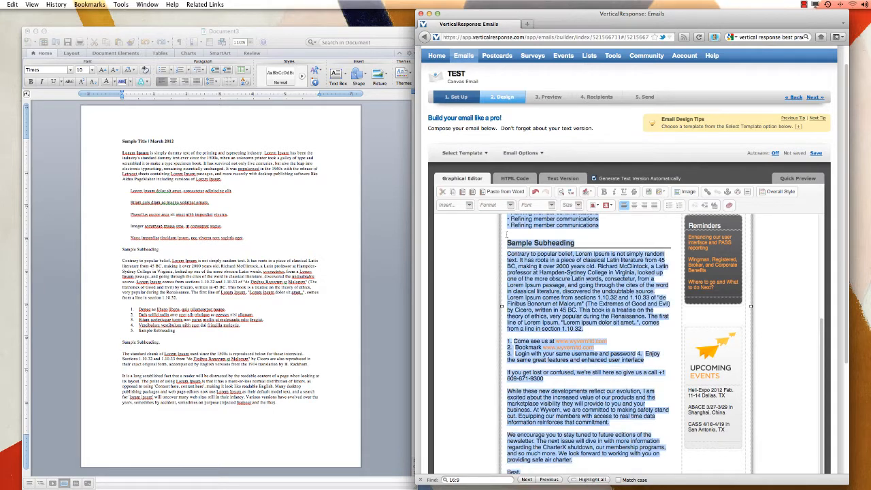
pyautogui.click(510, 235)
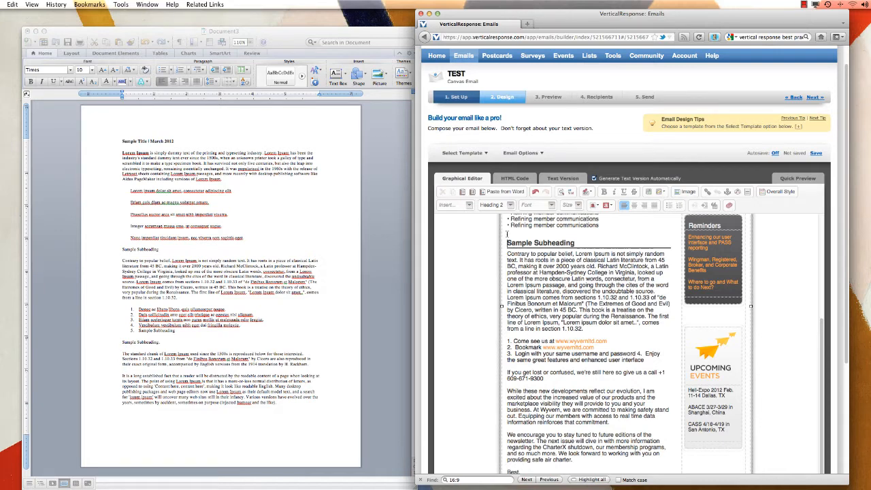
pyautogui.moveTo(507, 235); pyautogui.dragTo(618, 326)
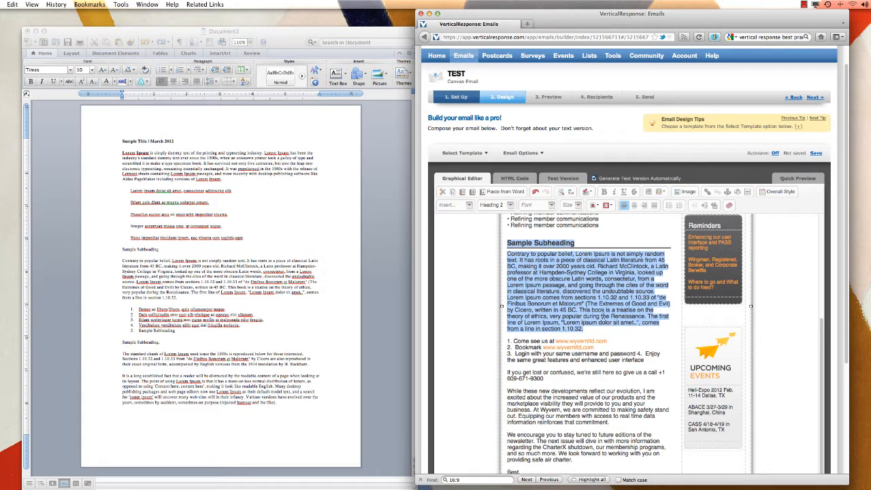
pyautogui.press('super+c')
# Paste the copied subheading section below the newsletter's numbered list and remove the extra blank line above it.
pyautogui.scroll(-3, 604, 317)
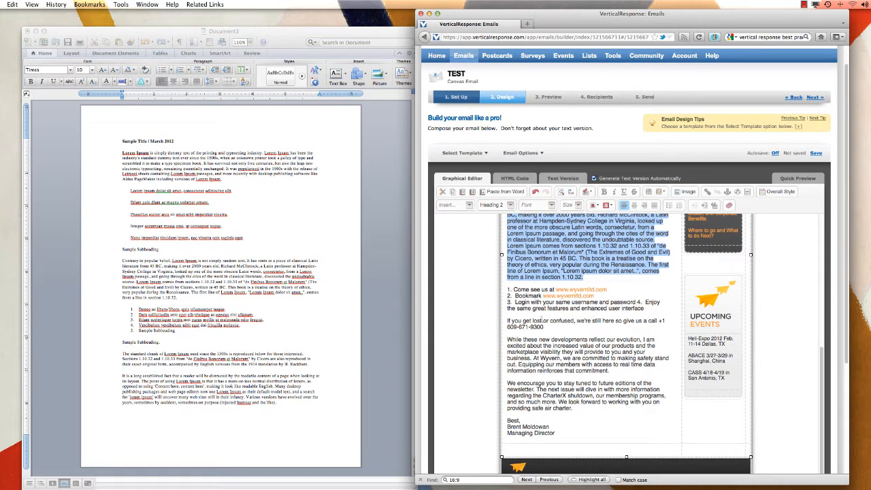
pyautogui.click(647, 311)
pyautogui.press('Return')
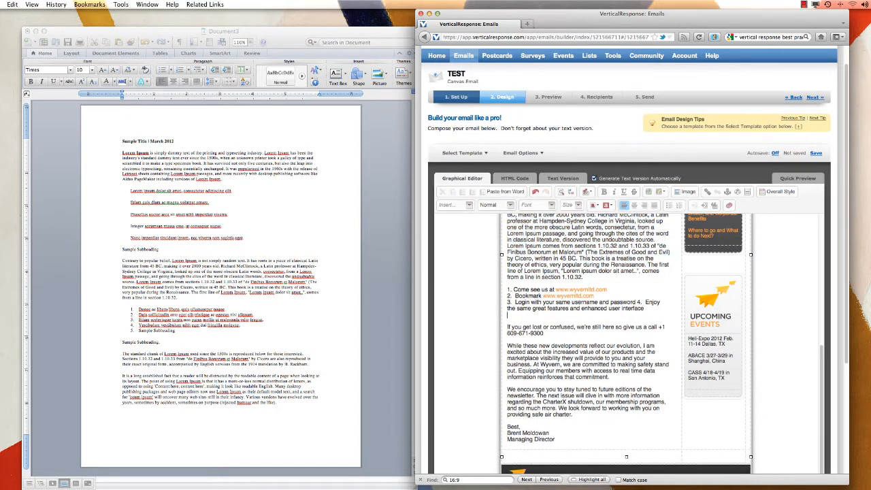
pyautogui.press('Return')
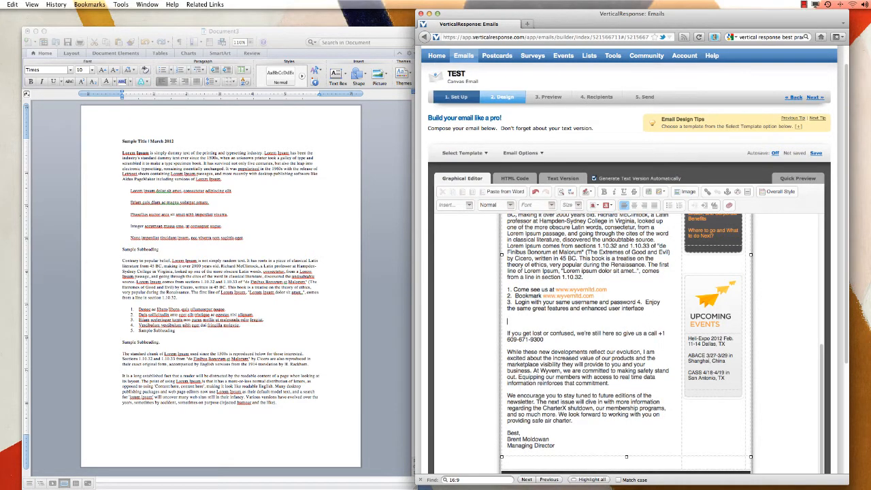
pyautogui.press('super+v')
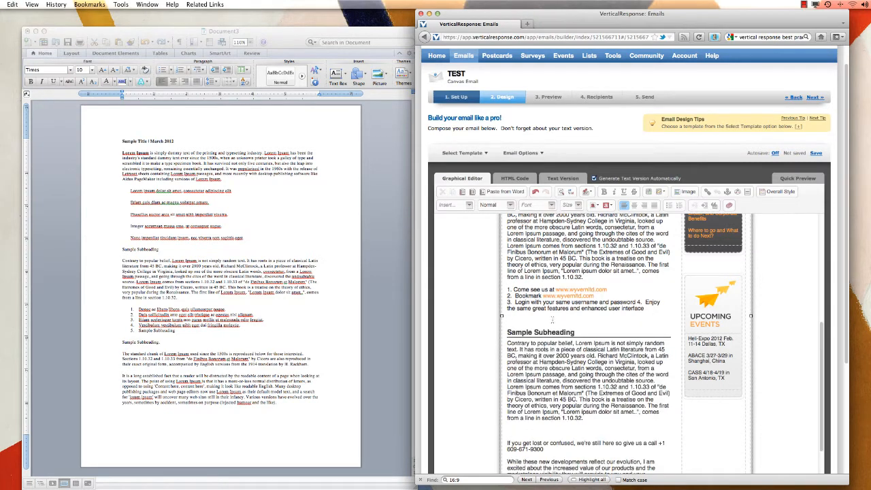
pyautogui.press('BackSpace')
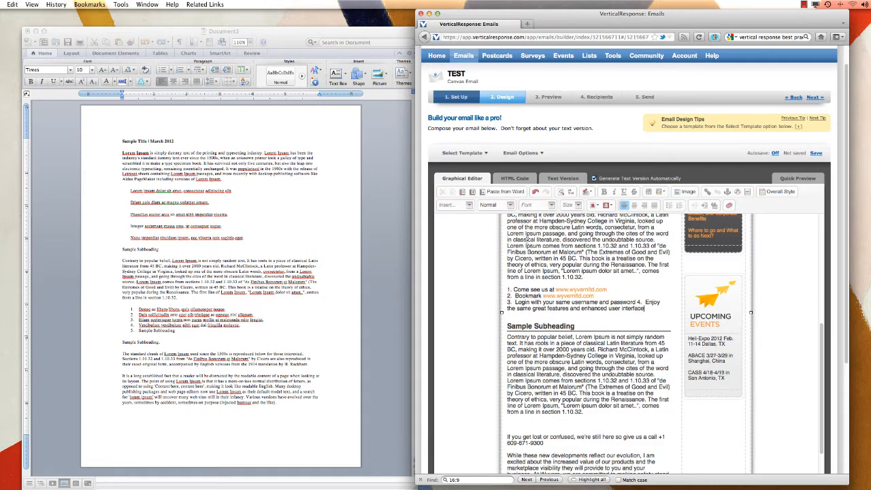
# Switch to Word and copy the paragraph beginning "The standard chunk of Lorem Ipsum" under the last subheading.
pyautogui.scroll(2, 530, 253)
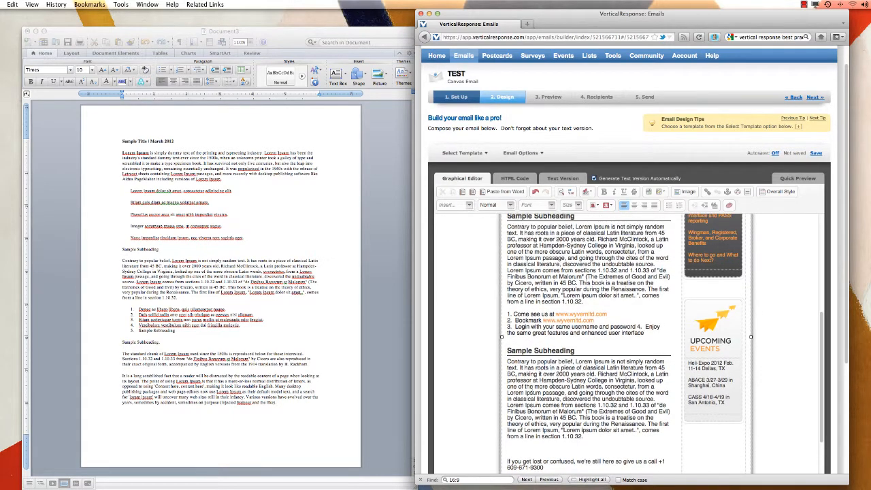
pyautogui.scroll(3, 555, 356)
pyautogui.scroll(-3, 555, 357)
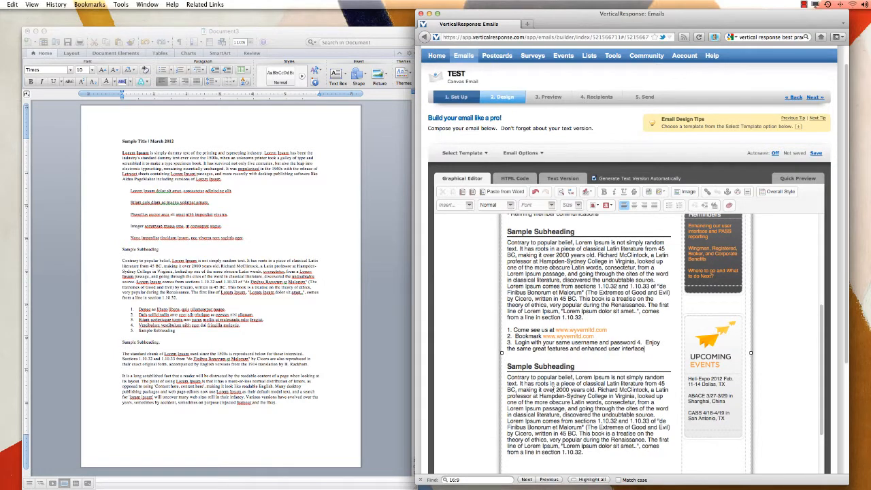
pyautogui.scroll(-1, 528, 270)
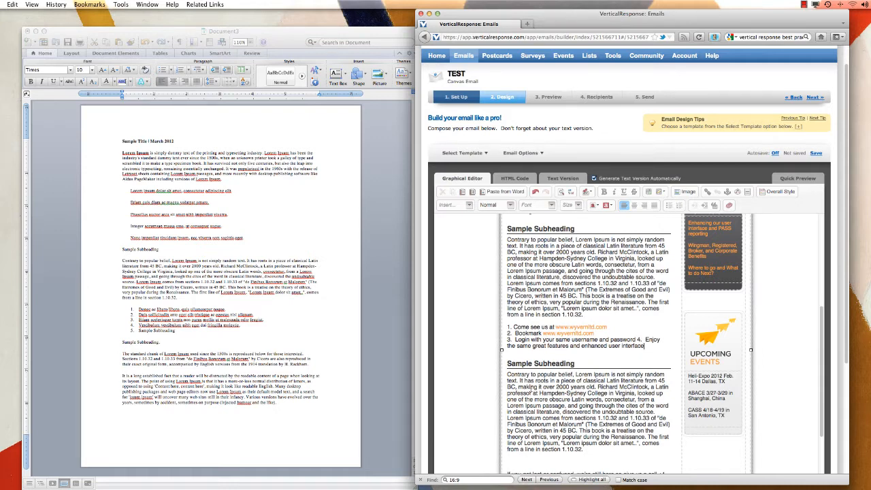
pyautogui.scroll(-2, 545, 392)
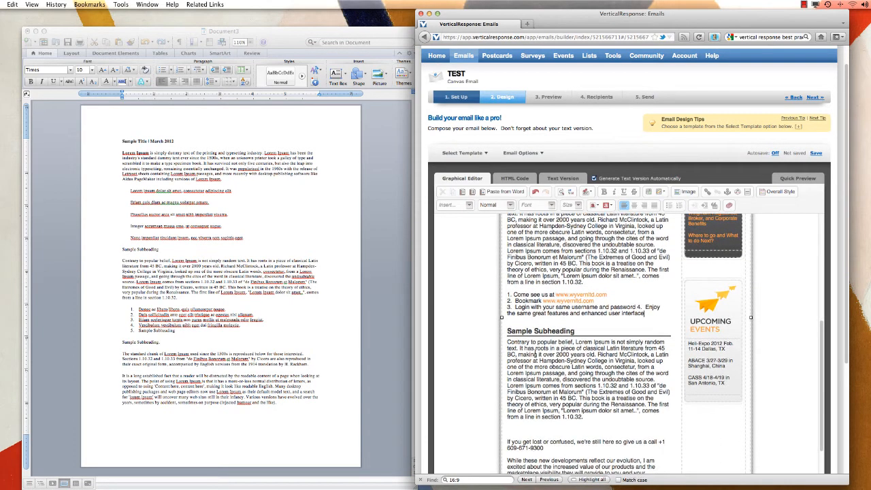
pyautogui.click(175, 345)
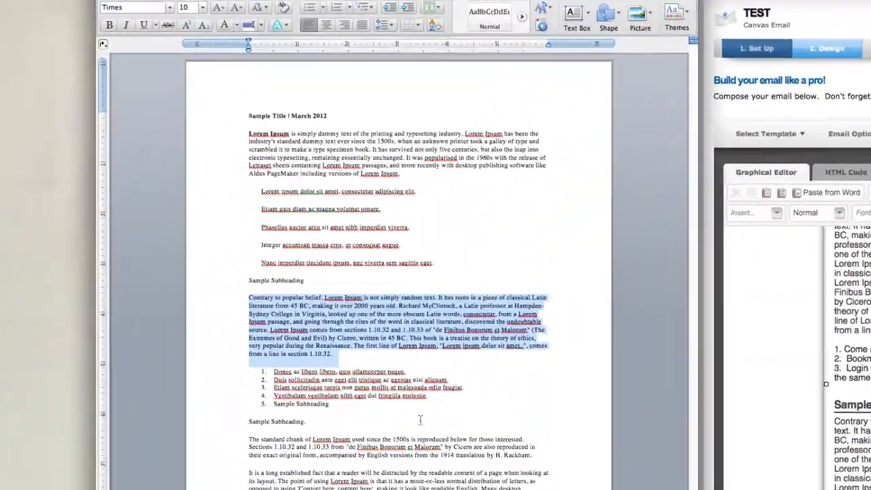
pyautogui.click(253, 349)
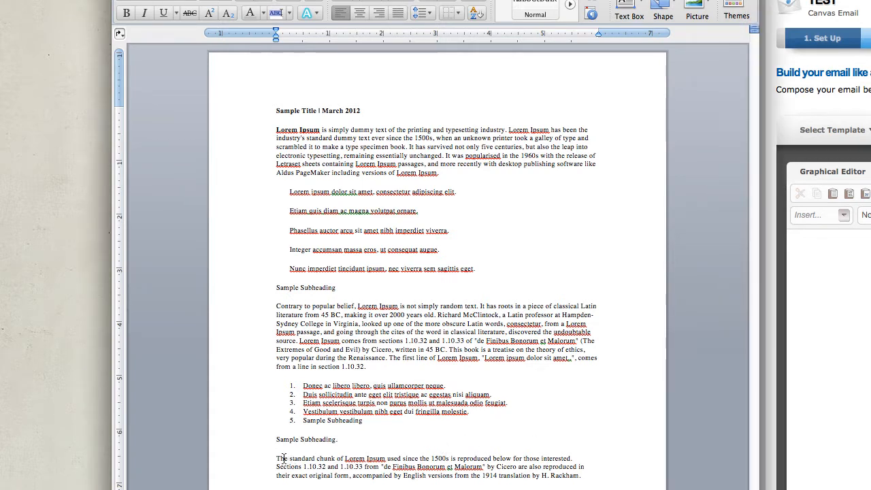
pyautogui.moveTo(276, 458); pyautogui.dragTo(547, 474)
pyautogui.press('super+c')
pyautogui.rightClick(561, 474)
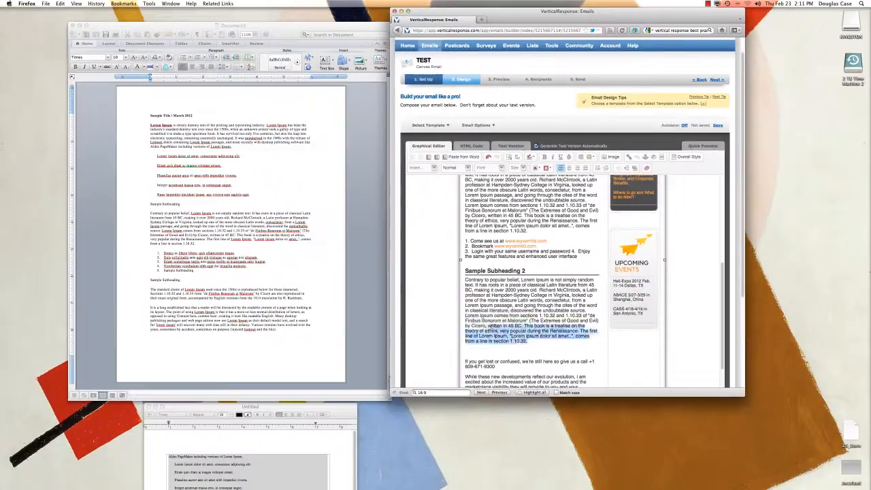
# Try replacing the paragraph under Sample Subheading 2 with the copied text using Paste from Word without its leading blank line, and undo the replacement.
pyautogui.moveTo(465, 344); pyautogui.dragTo(465, 279)
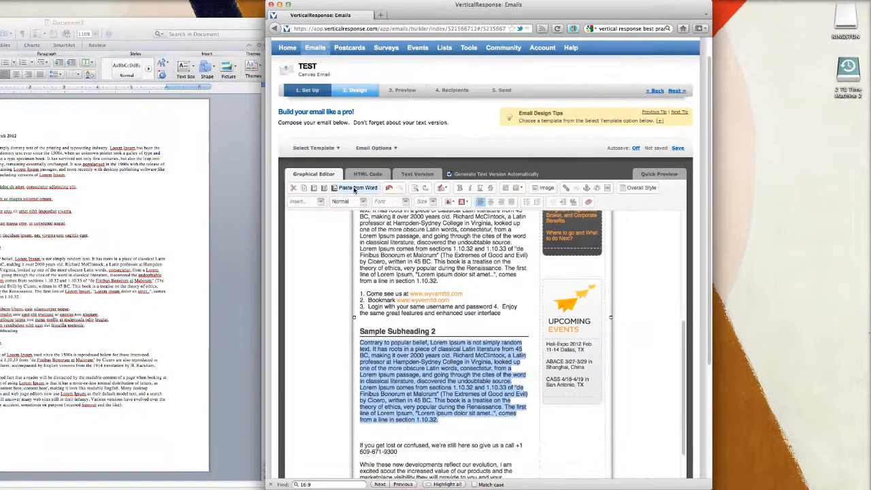
pyautogui.click(462, 157)
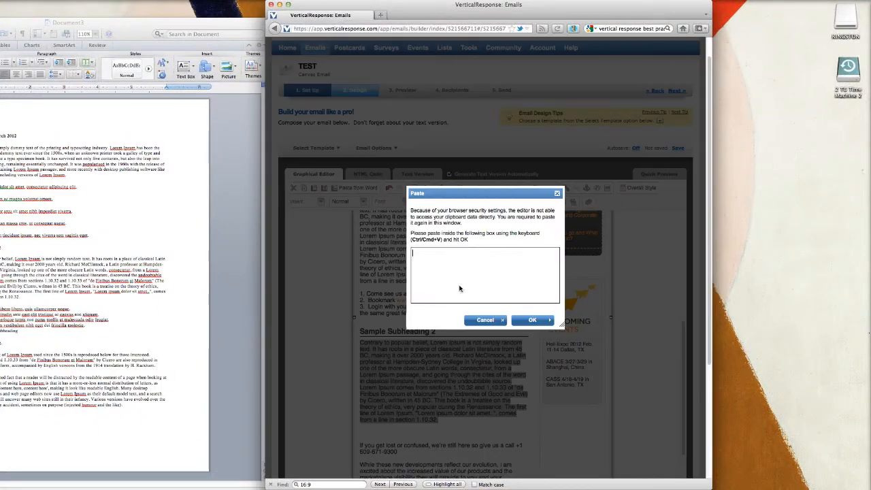
pyautogui.press('super+v')
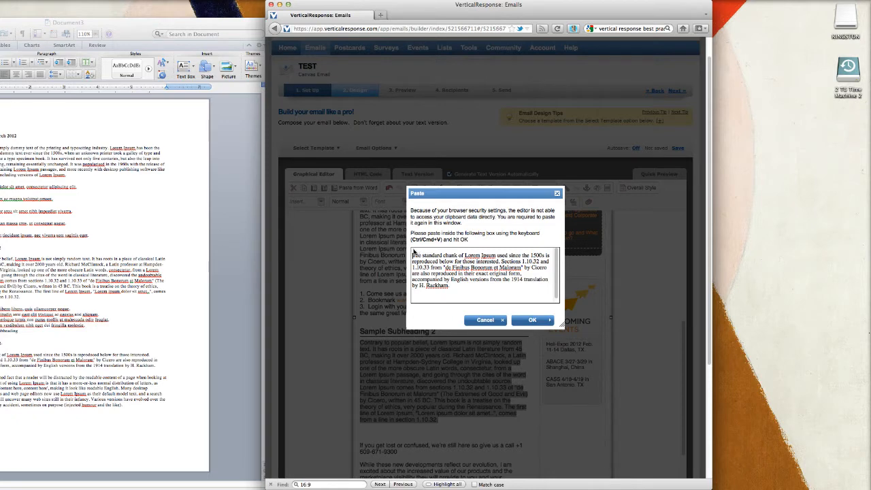
pyautogui.press('BackSpace')
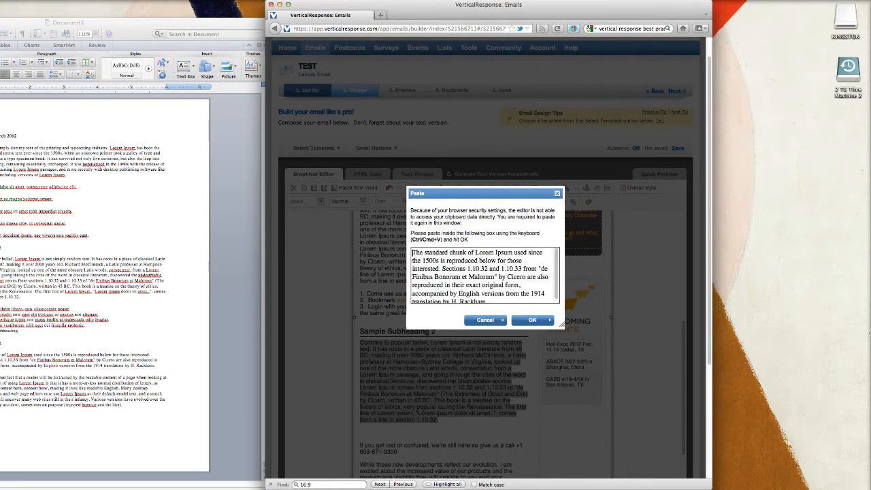
pyautogui.click(534, 321)
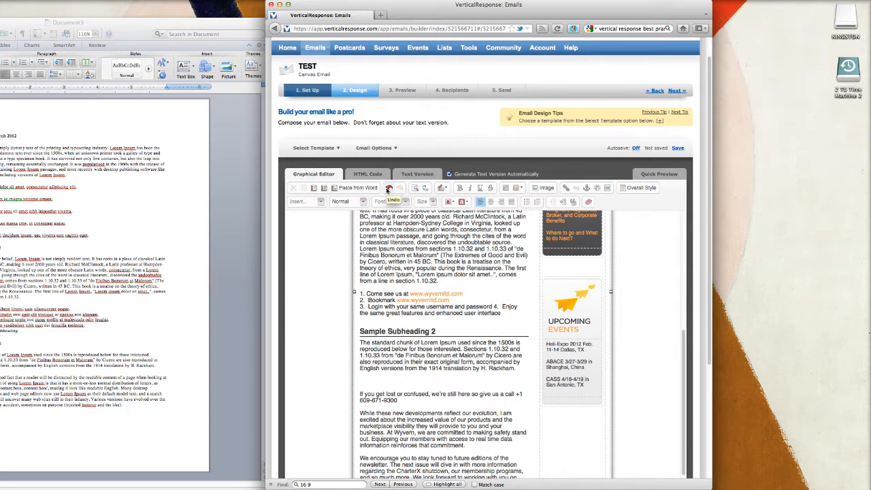
pyautogui.click(388, 189)
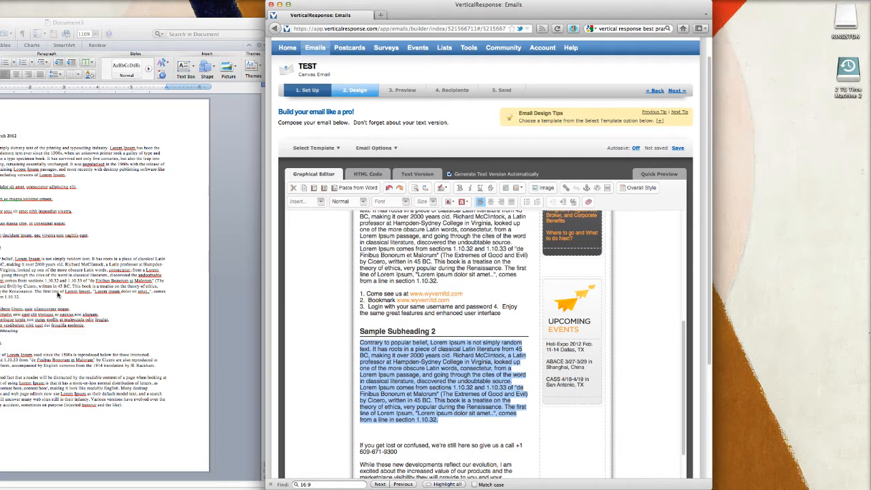
# Replace the "Contrary to popular belief" paragraph under Sample Subheading 2 with the copied Word text using Paste from Word.
pyautogui.moveTo(439, 420); pyautogui.dragTo(360, 343)
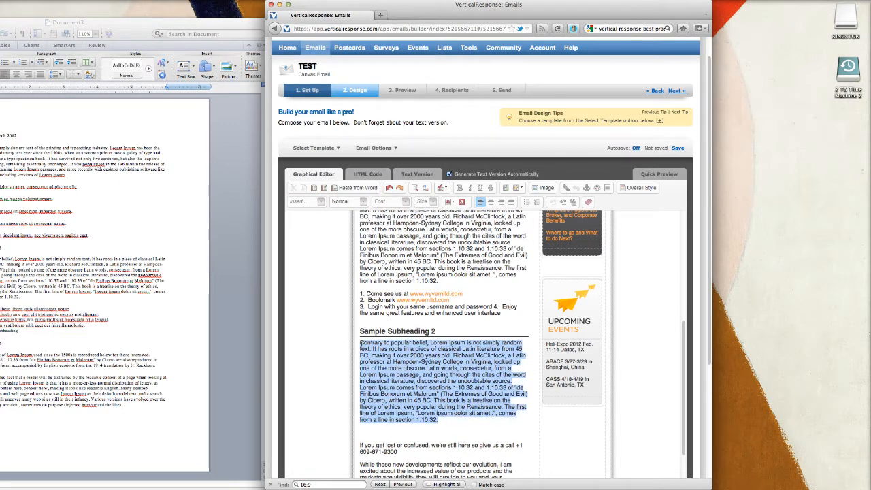
pyautogui.click(355, 189)
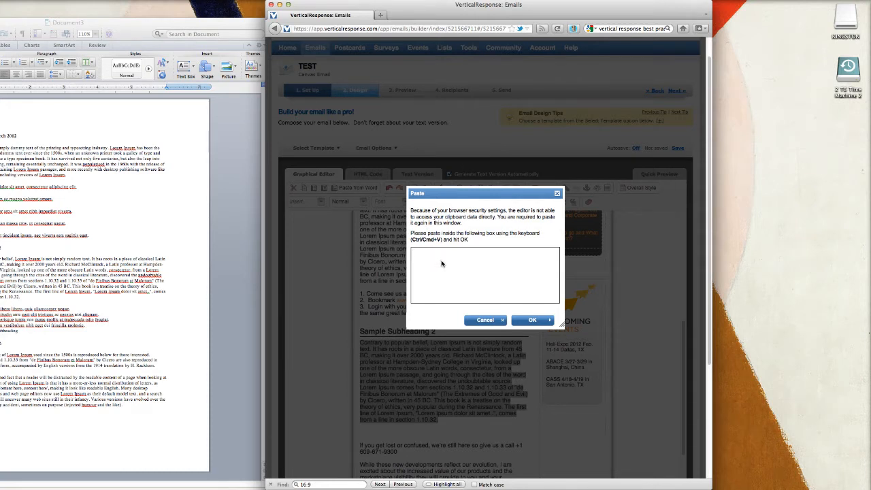
pyautogui.press('super+v')
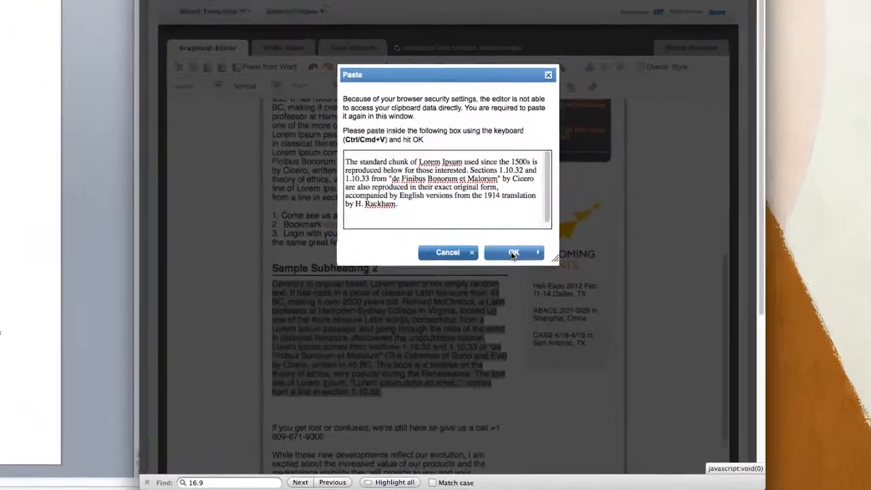
pyautogui.click(532, 320)
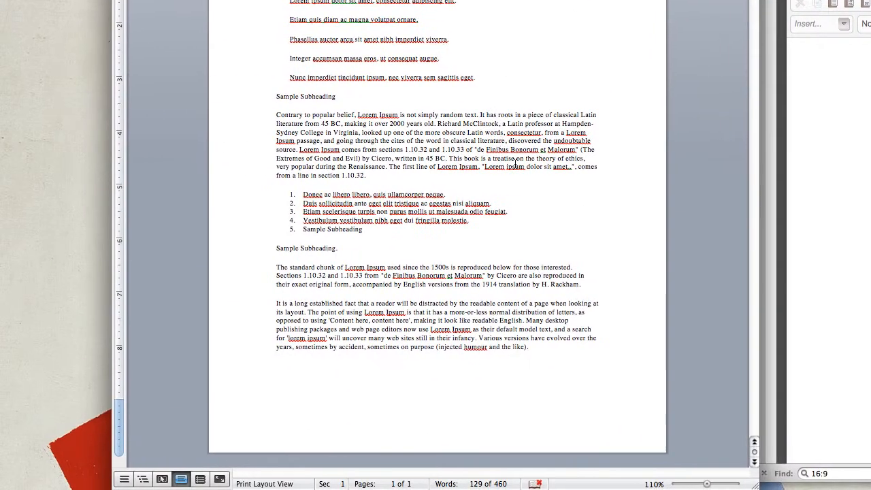
# Copy Word's "The standard chunk of Lorem Ipsum" paragraph and replace all text in the untitled TextEdit document with it.
pyautogui.moveTo(589, 287); pyautogui.dragTo(276, 267)
pyautogui.rightClick(344, 277)
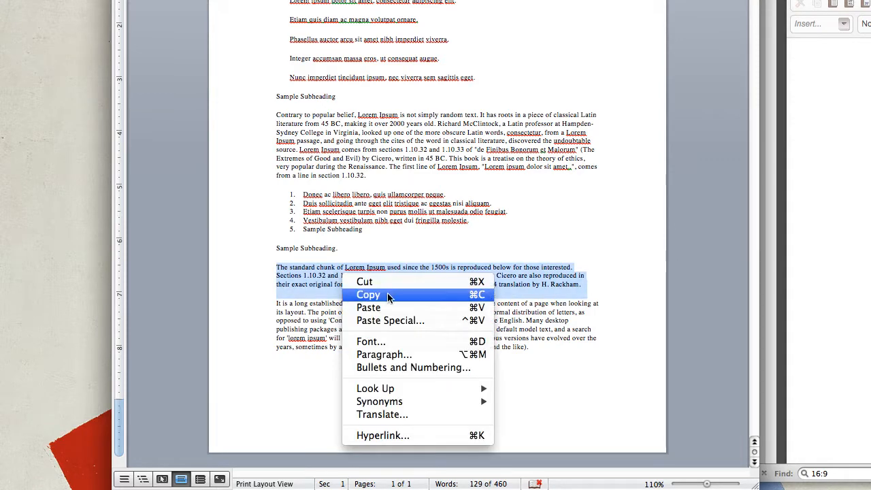
pyautogui.click(387, 294)
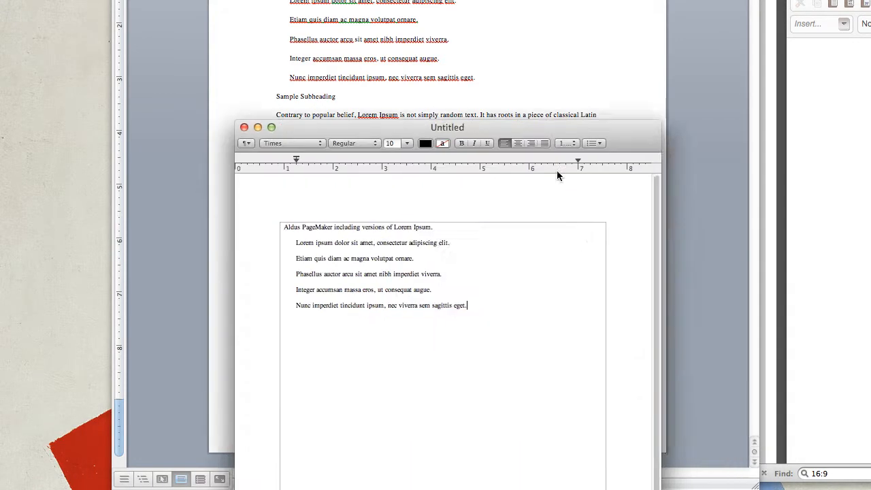
pyautogui.press('super+a')
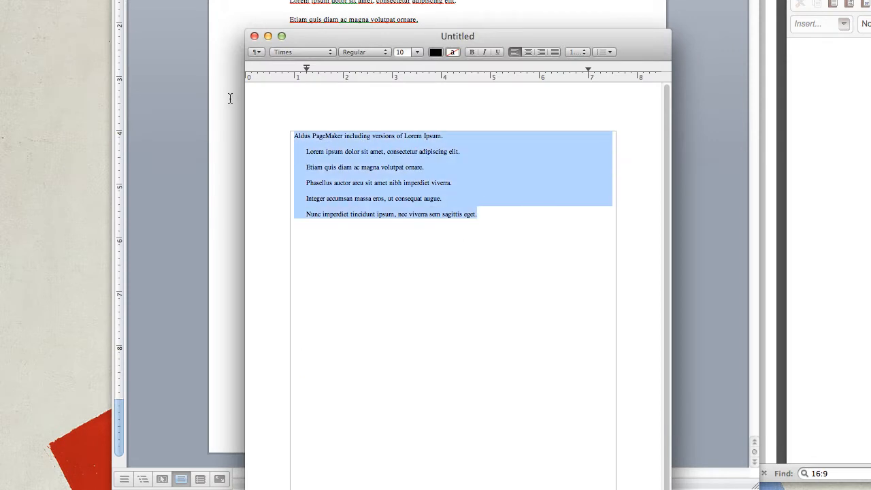
pyautogui.press('BackSpace')
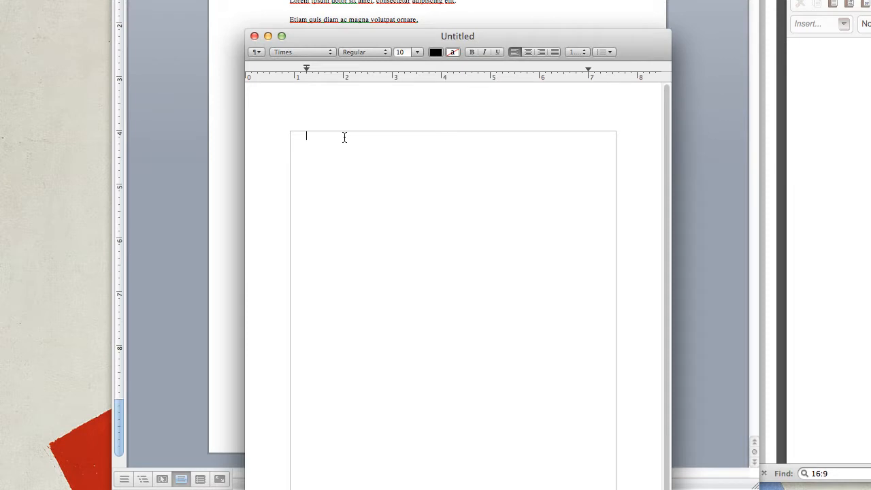
pyautogui.press('super+v')
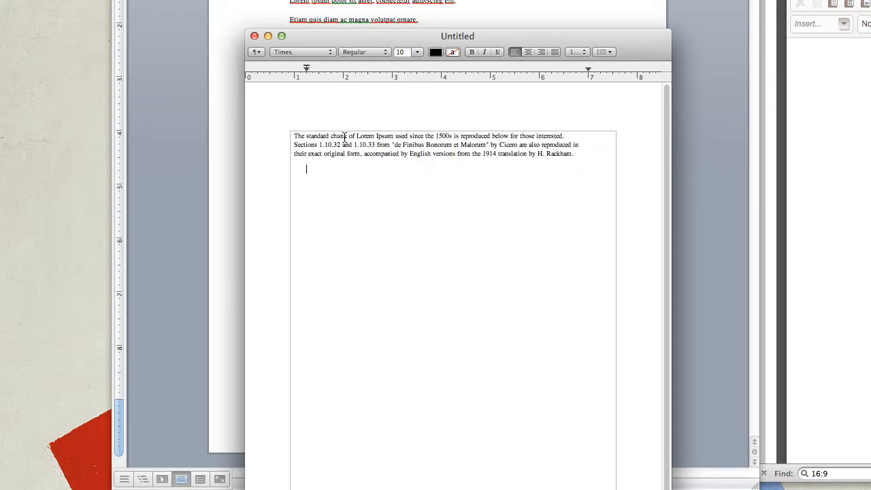
# Copy the paragraph from the untitled TextEdit document and bring the newsletter editor back into view.
pyautogui.moveTo(581, 157); pyautogui.dragTo(253, 136)
pyautogui.rightClick(443, 155)
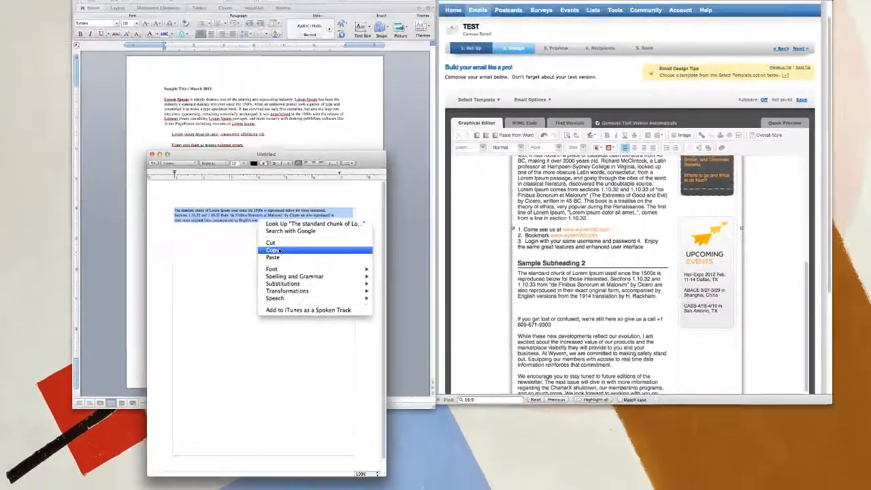
pyautogui.click(446, 214)
pyautogui.moveTo(518, 65); pyautogui.dragTo(588, 391)
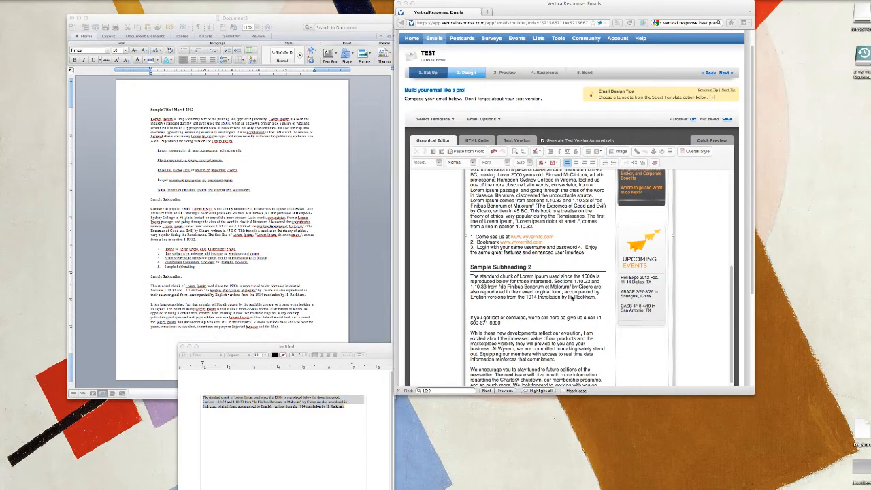
# Replace the "The standard chunk of Lorem Ipsum" paragraph under Sample Subheading 2 with the copied TextEdit text using Paste from Word.
pyautogui.click(596, 297)
pyautogui.moveTo(600, 298); pyautogui.dragTo(470, 275)
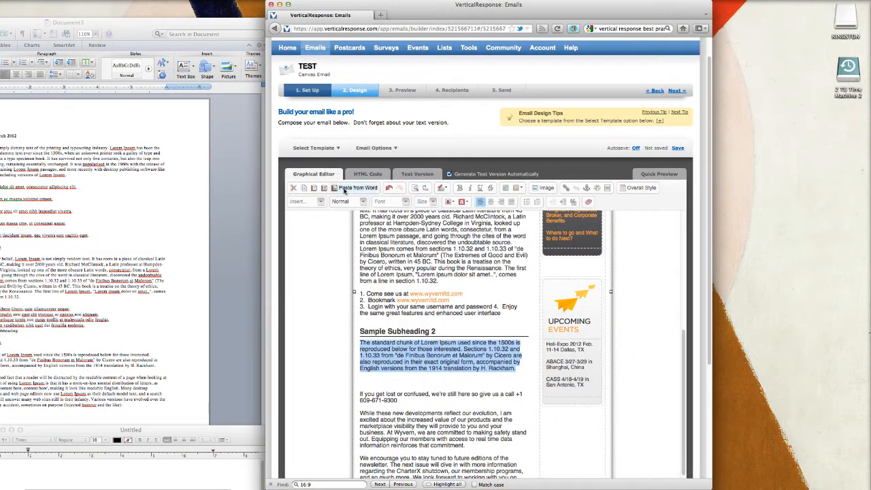
pyautogui.click(345, 191)
pyautogui.press('super+v')
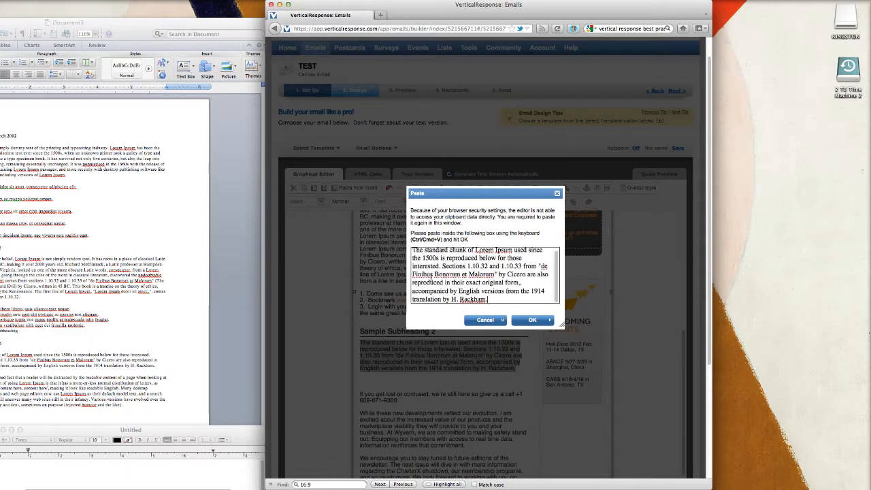
pyautogui.click(544, 322)
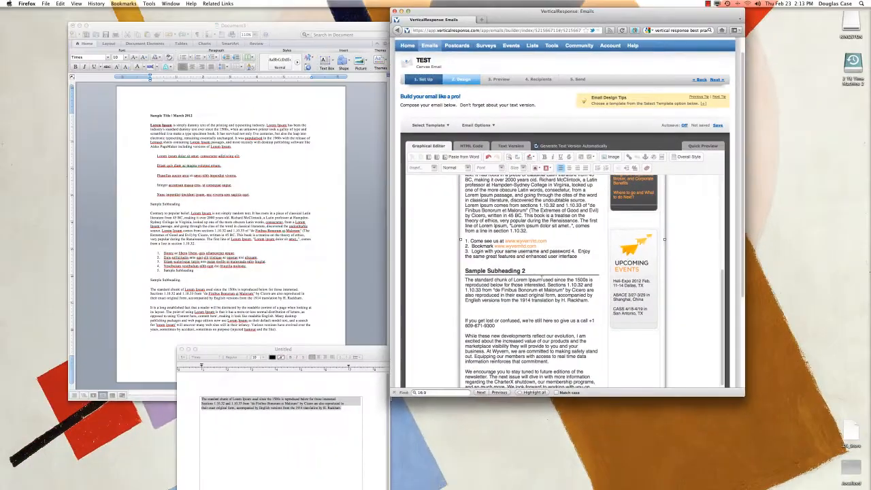
# Switch to the Word document and copy its last paragraph, beginning "It is a long established fact".
pyautogui.click(255, 293)
pyautogui.click(257, 294)
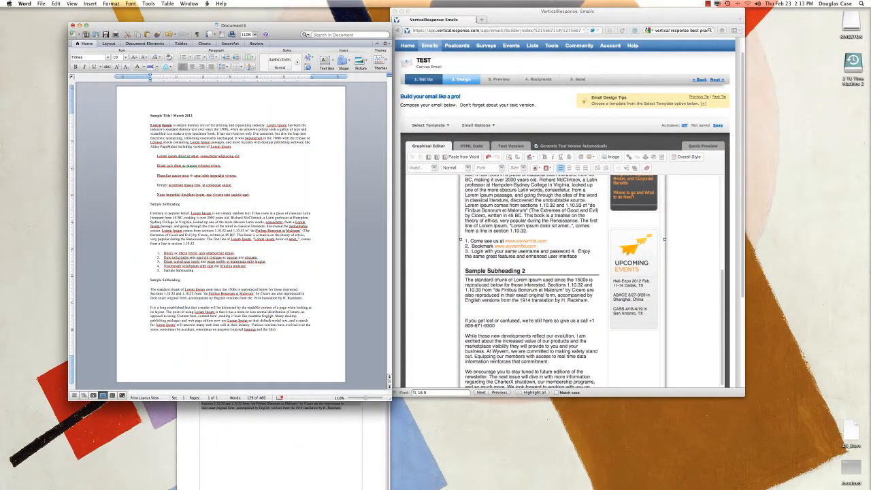
pyautogui.moveTo(292, 330); pyautogui.dragTo(150, 308)
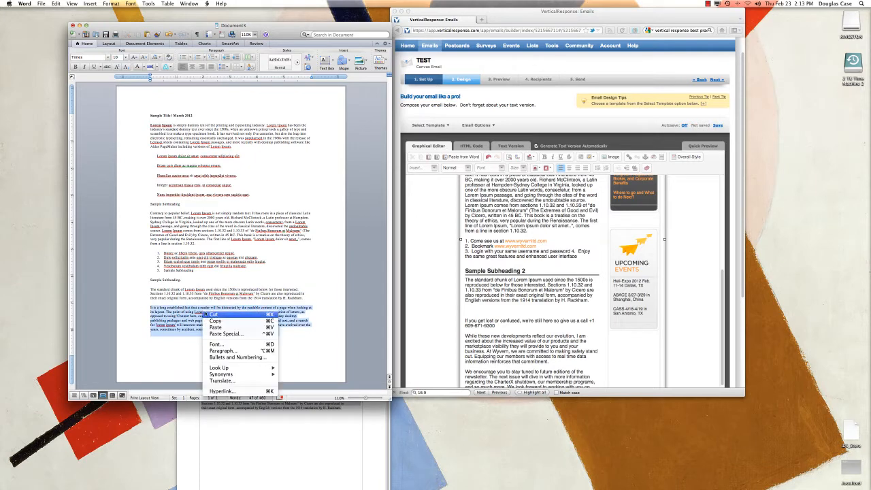
pyautogui.rightClick(204, 310)
pyautogui.click(233, 321)
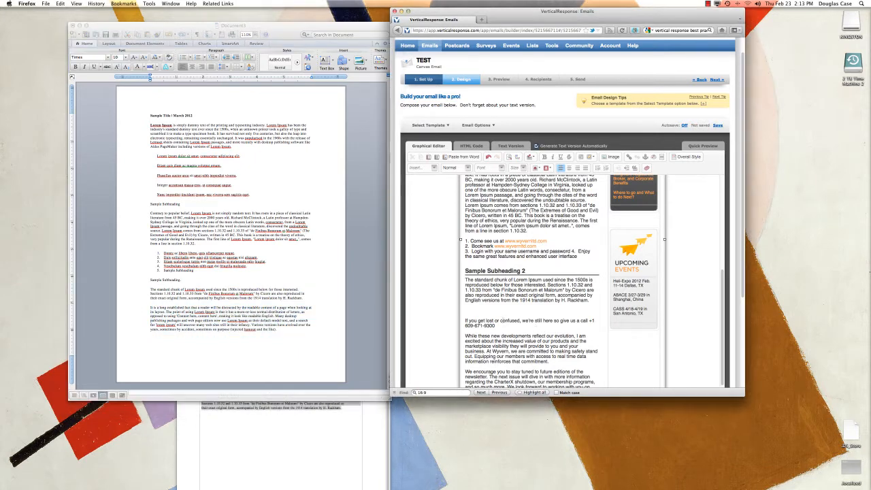
# Remove the blank line above "If you get lost or confused" in the newsletter and replace that sentence with the copied paragraph using Paste from Word.
pyautogui.click(473, 312)
pyautogui.press('BackSpace')
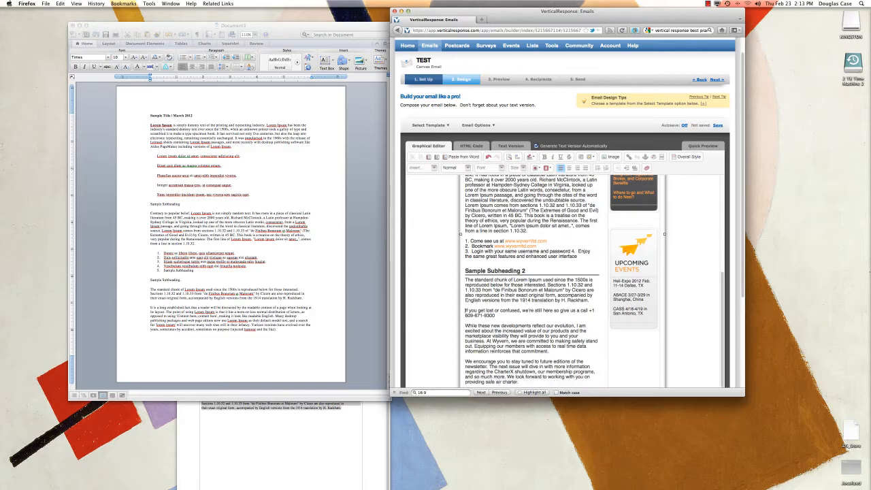
pyautogui.moveTo(498, 316); pyautogui.dragTo(465, 311)
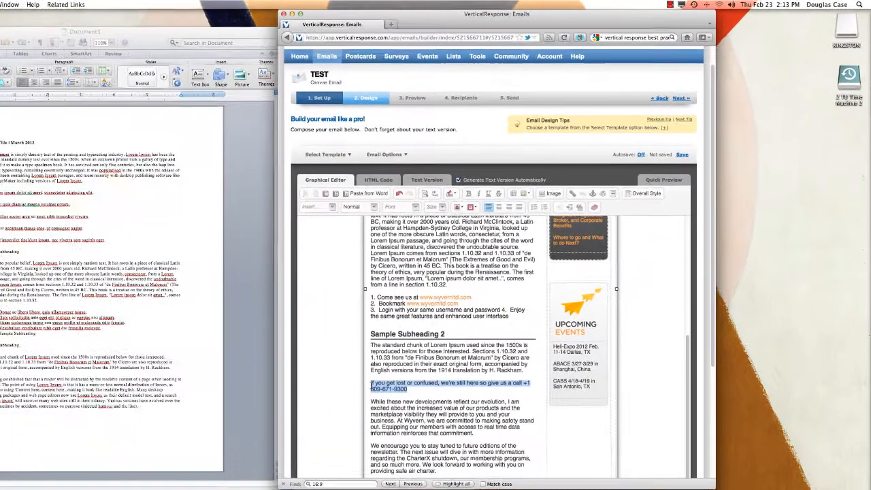
pyautogui.click(364, 193)
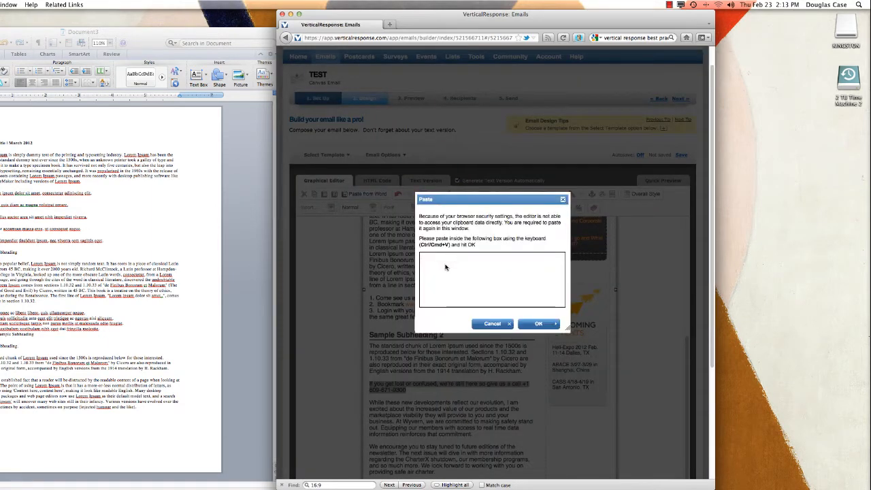
pyautogui.press('super+v')
pyautogui.click(534, 323)
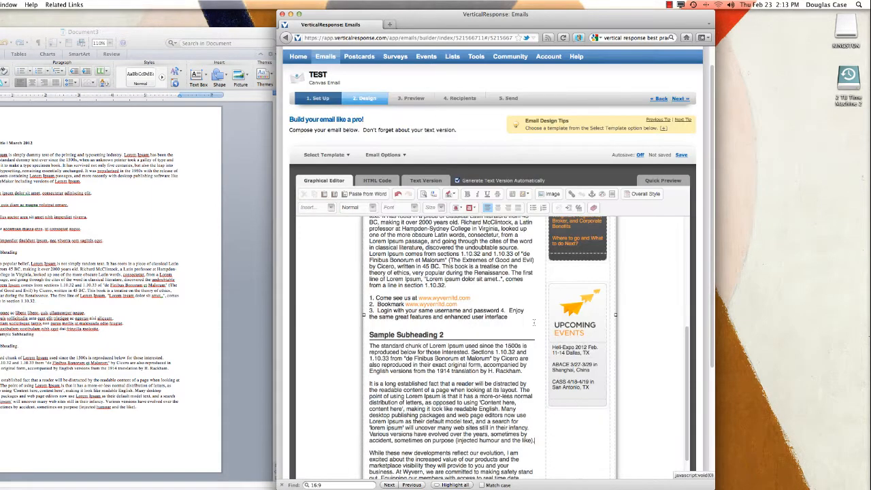
# Delete the newsletter's remaining old text from "While these new developments" through the "Managing Director" signature, including the leftover blank line.
pyautogui.scroll(-5, 463, 399)
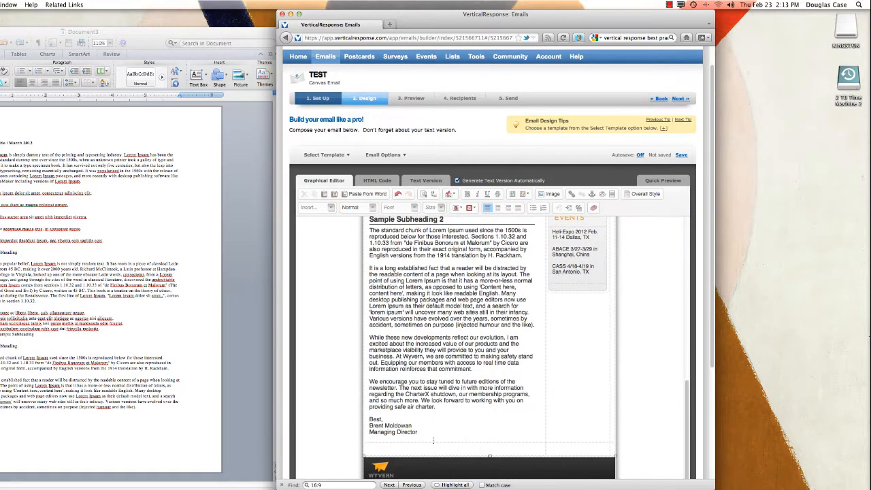
pyautogui.moveTo(433, 440)
pyautogui.mouseDown()
pyautogui.moveTo(403, 407)
pyautogui.moveTo(372, 338)
pyautogui.mouseUp()
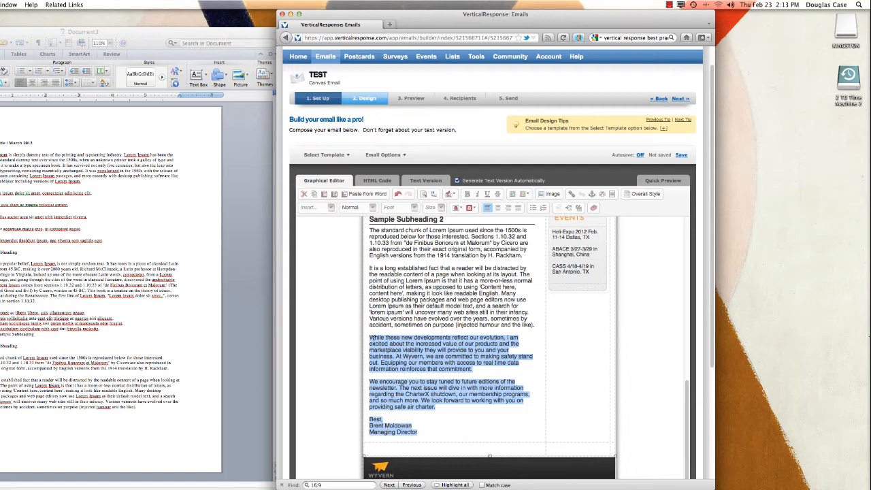
pyautogui.press('BackSpace')
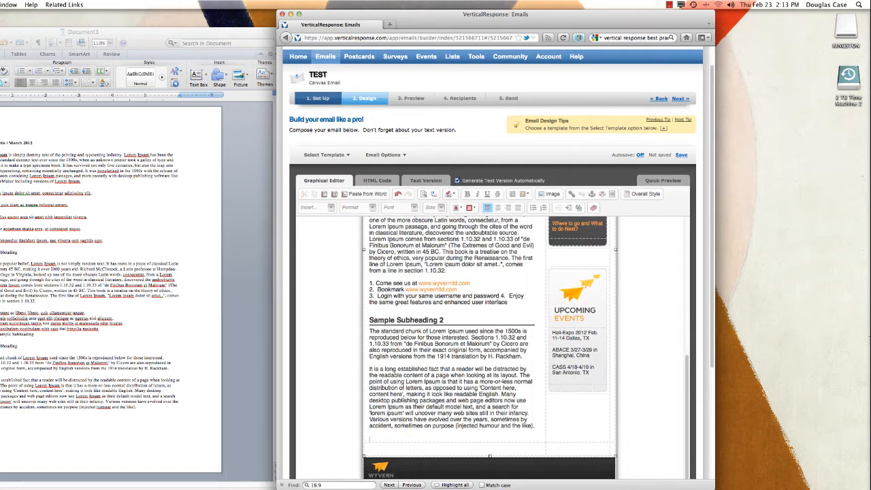
pyautogui.press('BackSpace')
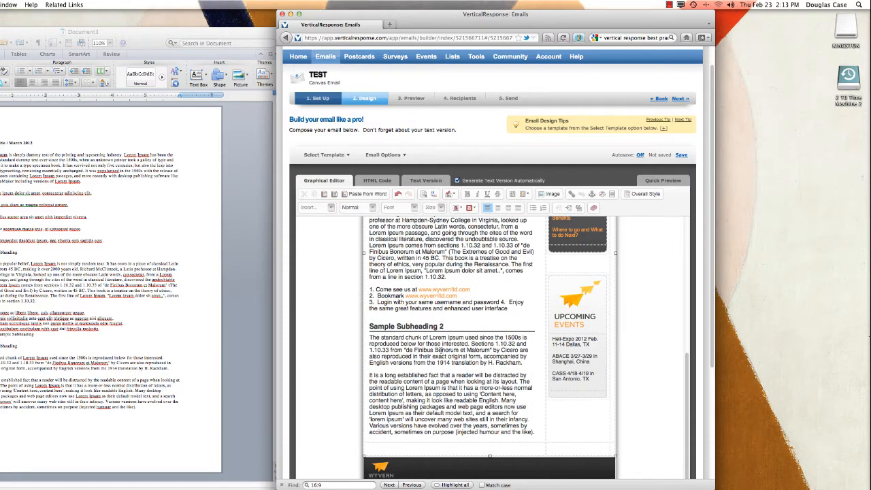
# Examine the Reminders sidebar box and highlight its first link, "Enhancing our user interface and PASS reporting", without editing it.
pyautogui.scroll(5, 441, 349)
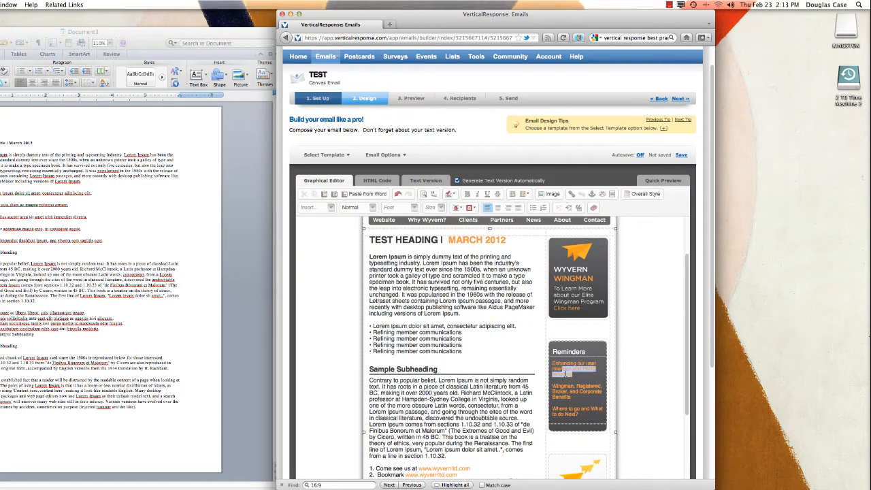
pyautogui.moveTo(579, 374); pyautogui.dragTo(552, 369)
pyautogui.click(560, 363)
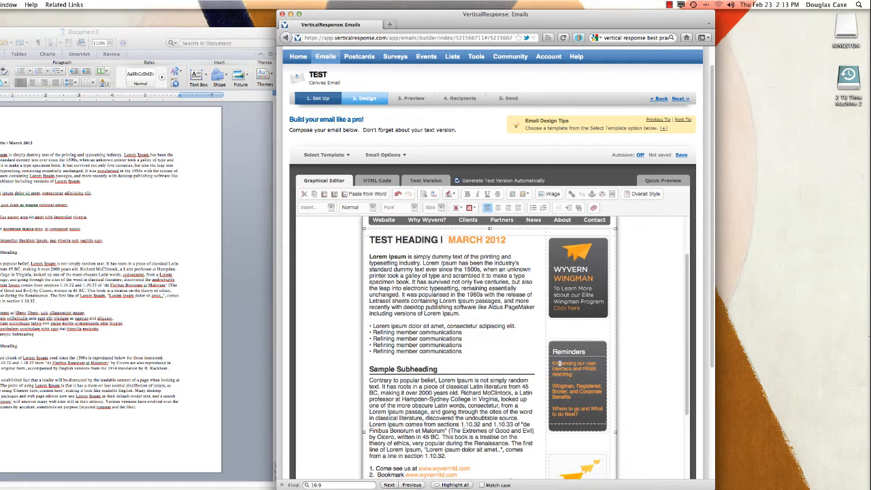
pyautogui.scroll(-2, 575, 374)
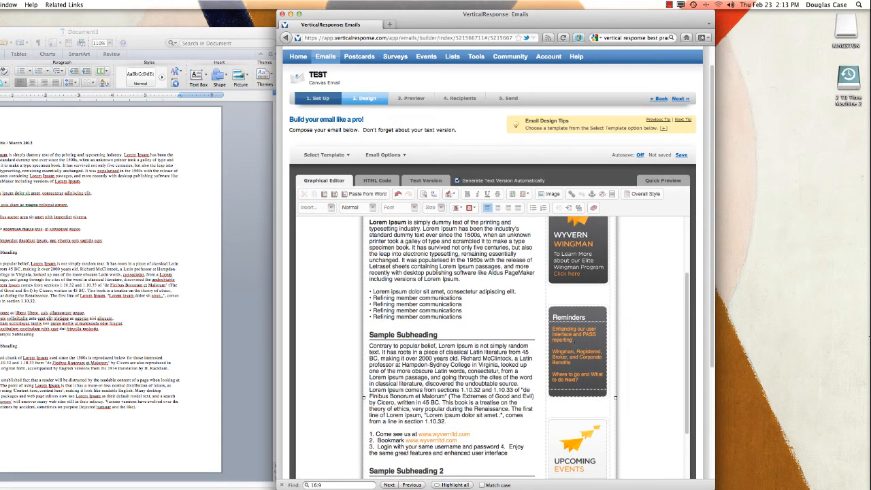
pyautogui.moveTo(576, 339); pyautogui.dragTo(555, 332)
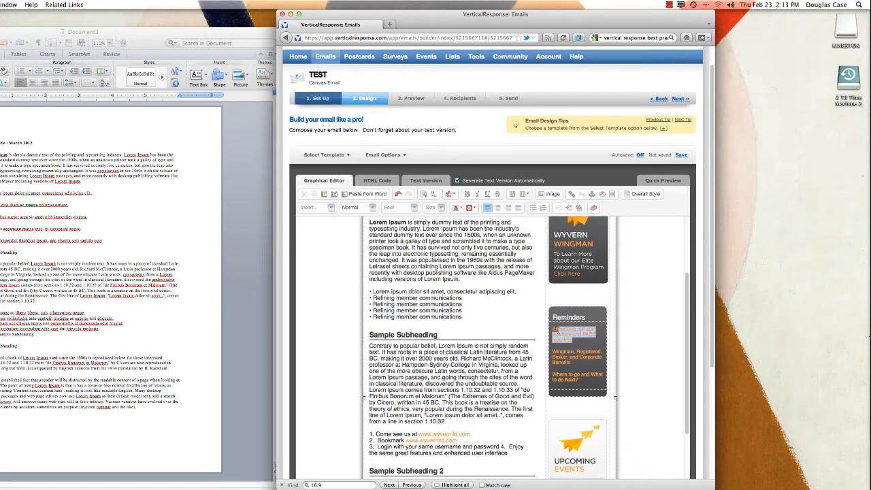
pyautogui.click(560, 334)
pyautogui.scroll(-1, 563, 338)
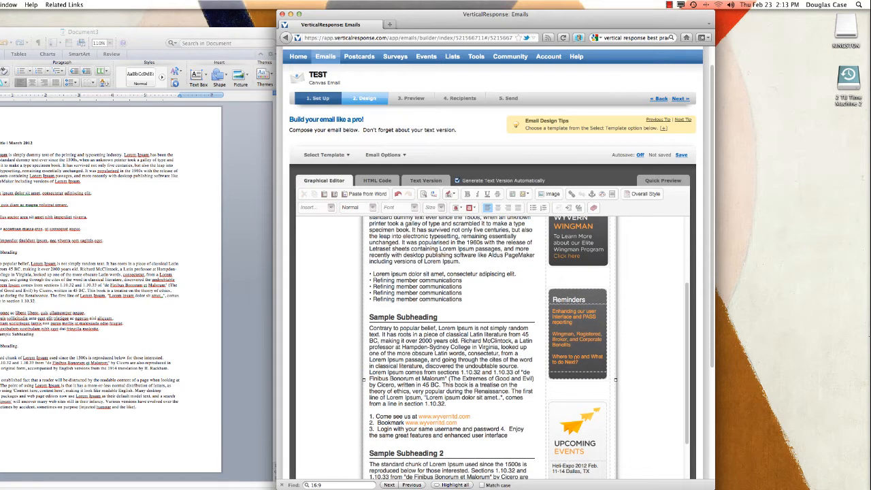
# Review the whole edited newsletter, from the header and title to the last paragraph under Sample Subheading 2.
pyautogui.scroll(-7, 490, 347)
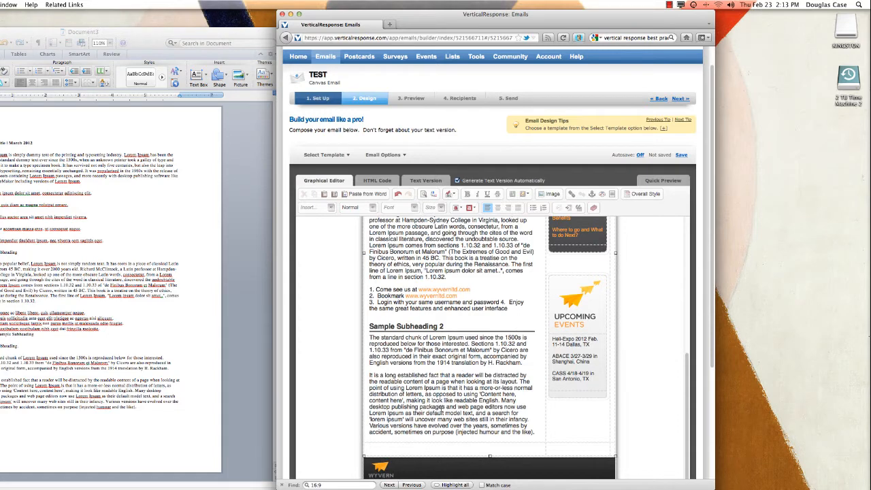
pyautogui.scroll(10, 449, 393)
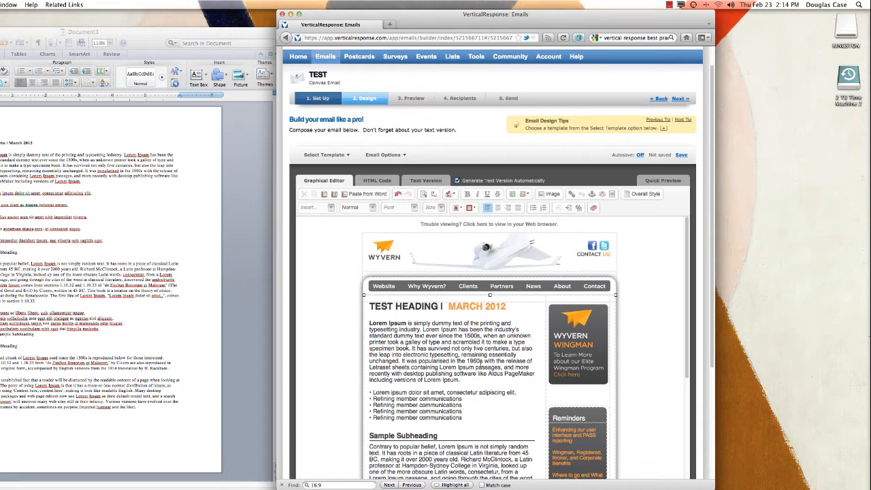
pyautogui.scroll(-3, 479, 366)
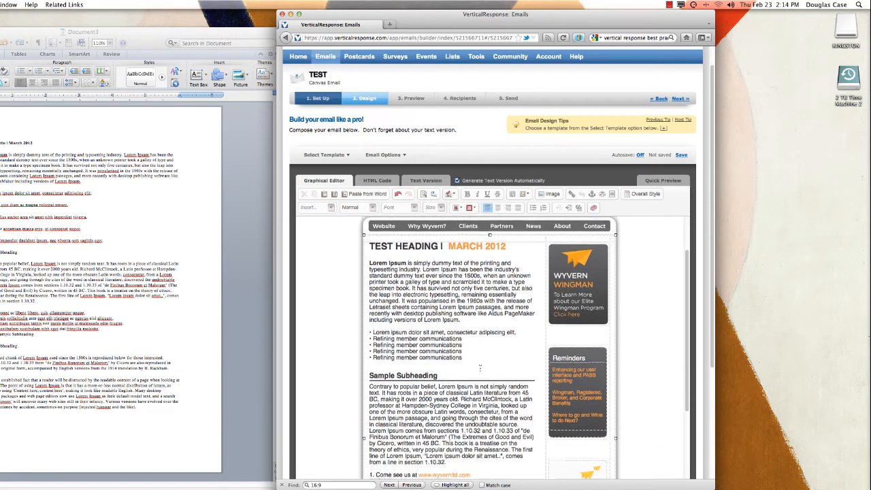
pyautogui.scroll(-3, 480, 366)
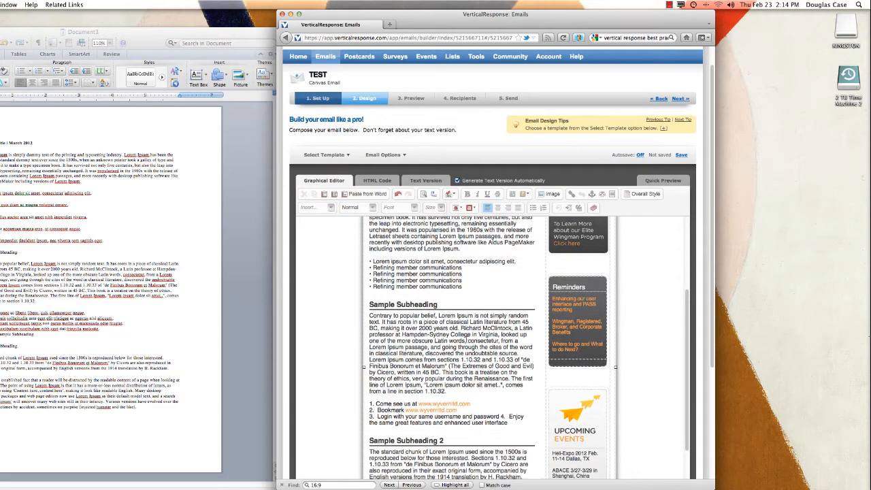
pyautogui.scroll(-5, 460, 348)
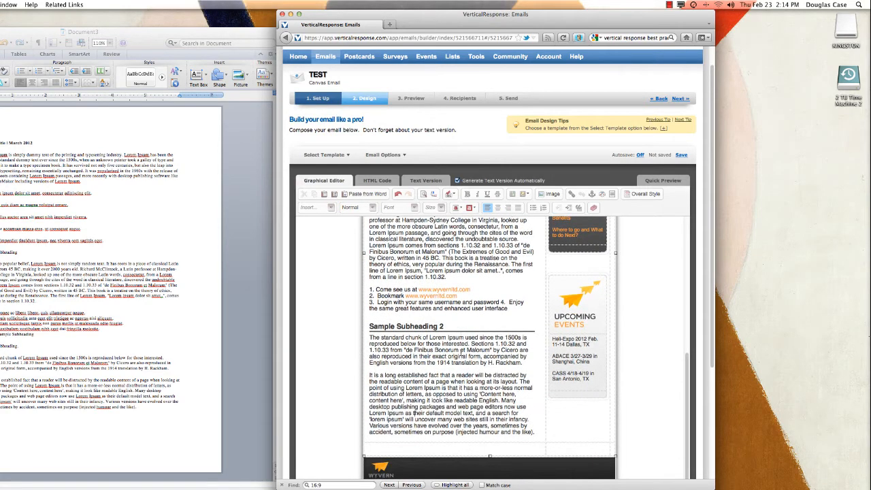
pyautogui.scroll(10, 460, 354)
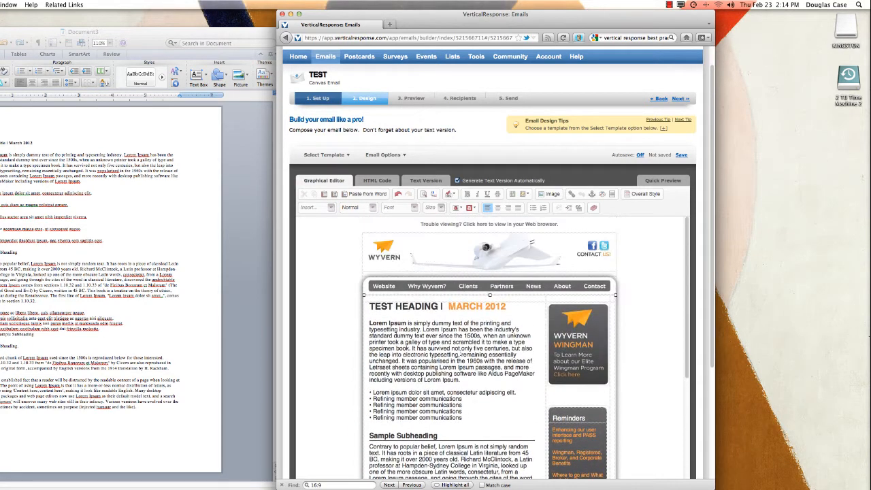
# Add a duplicate of the "It is a long established fact" paragraph as a new paragraph directly below the original.
pyautogui.scroll(-10, 460, 355)
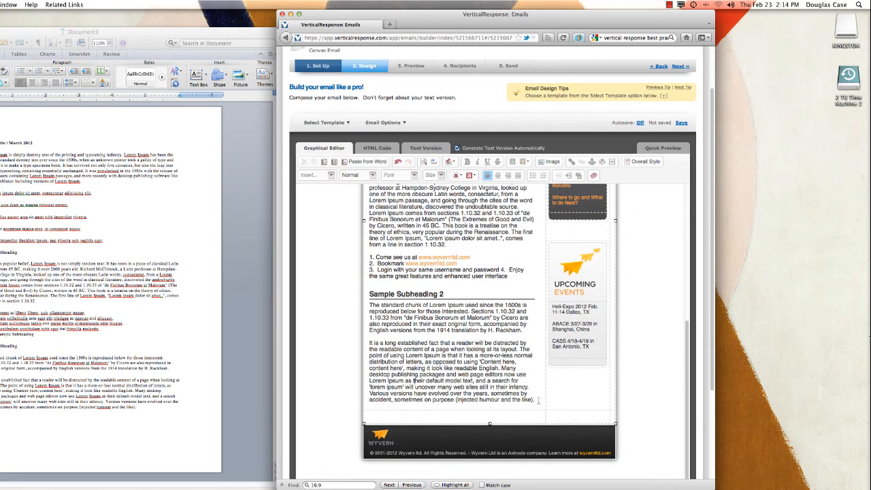
pyautogui.moveTo(538, 401); pyautogui.dragTo(368, 344)
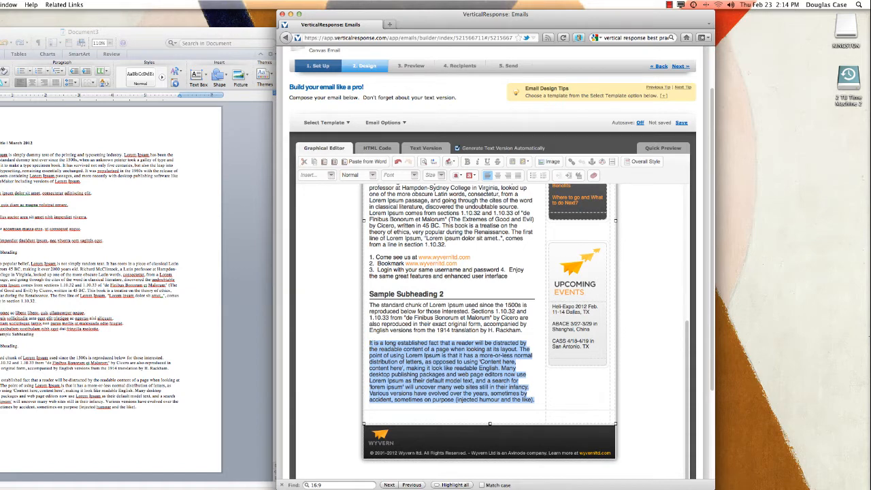
pyautogui.rightClick(443, 358)
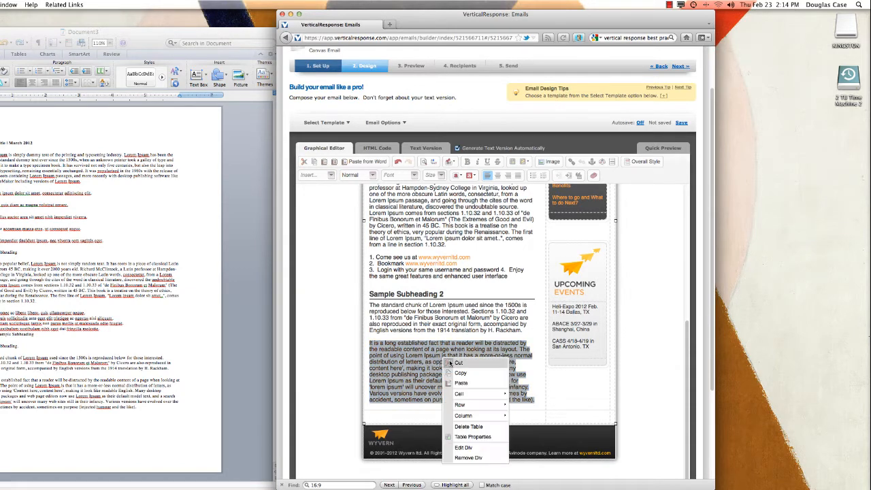
pyautogui.click(405, 368)
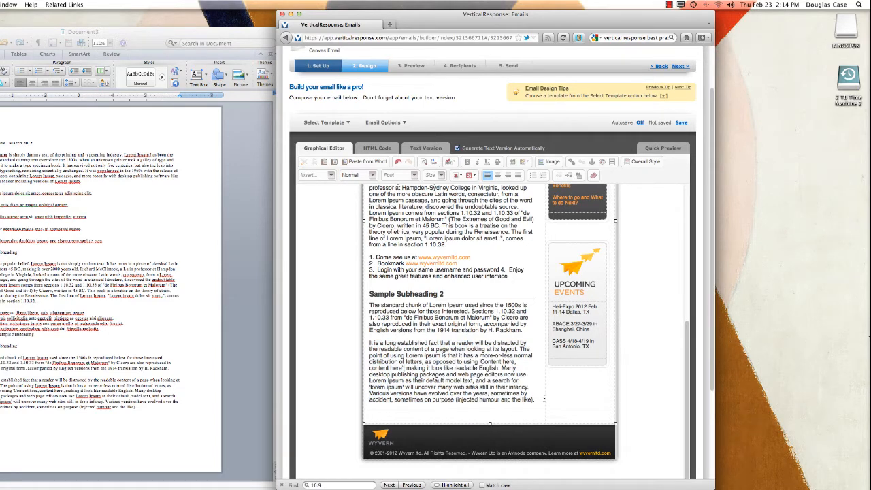
pyautogui.moveTo(536, 400); pyautogui.dragTo(367, 345)
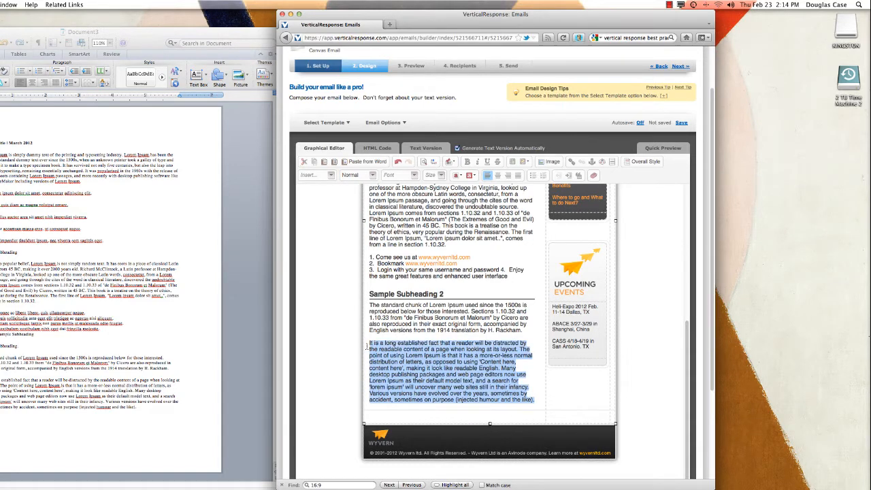
pyautogui.click(540, 399)
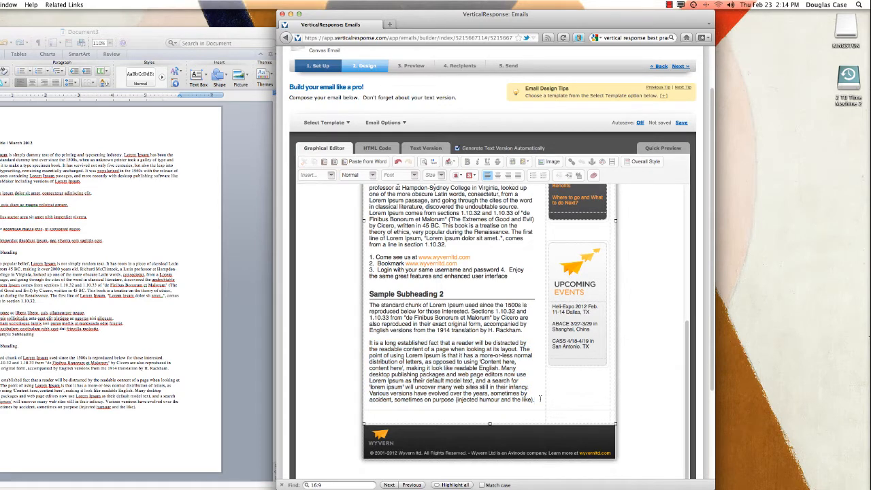
pyautogui.press('Return')
pyautogui.press('super+v')
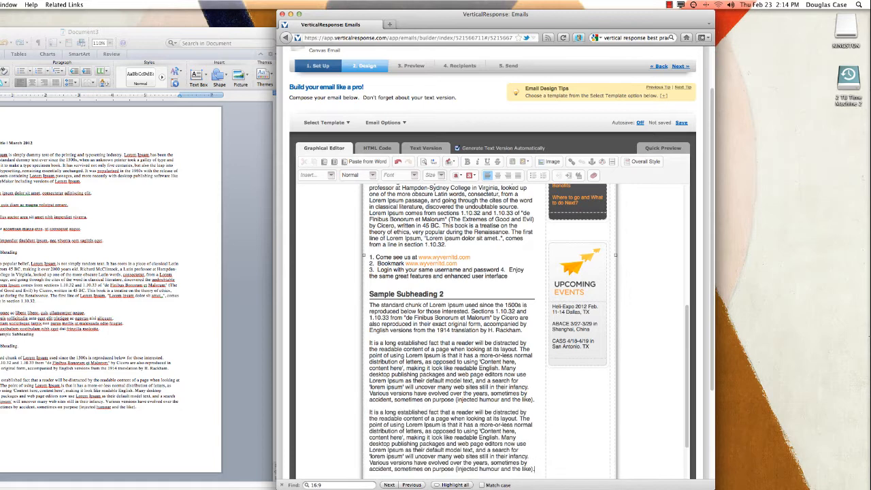
# Review the finished newsletter from the duplicated paragraph up to the header and look over the available paragraph formats.
pyautogui.scroll(-1, 483, 412)
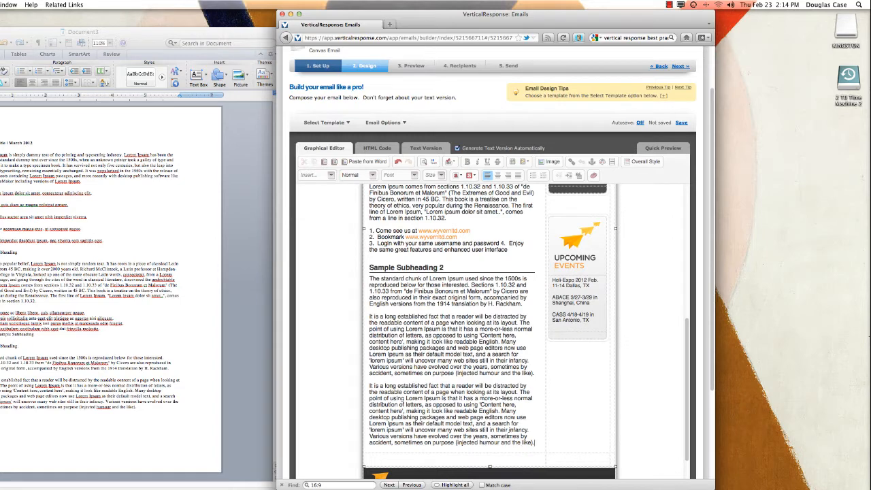
pyautogui.scroll(2, 493, 423)
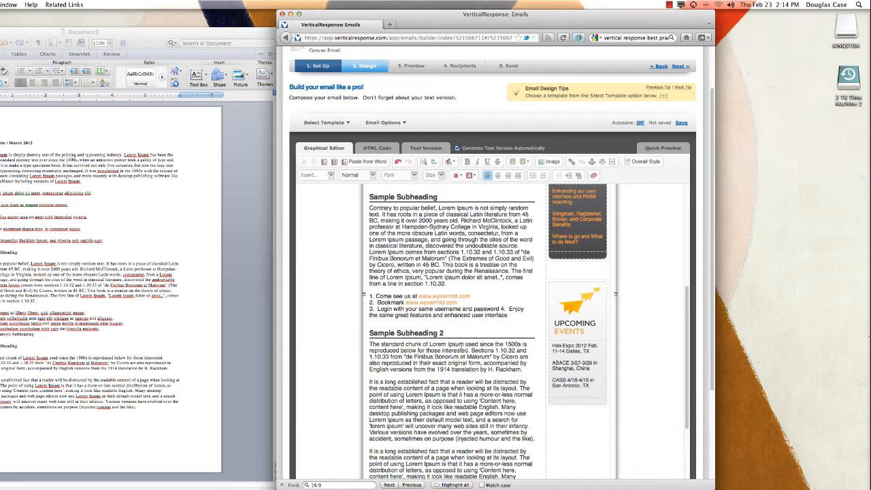
pyautogui.scroll(4, 462, 344)
pyautogui.scroll(4, 488, 285)
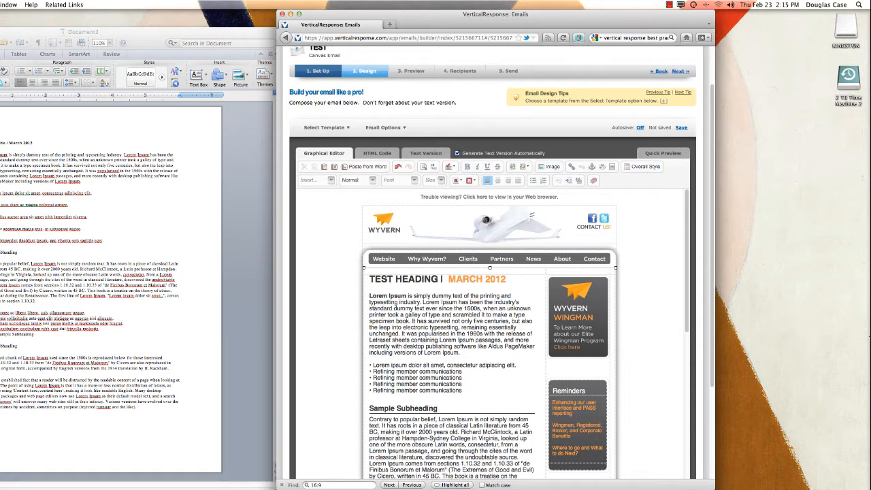
pyautogui.click(372, 180)
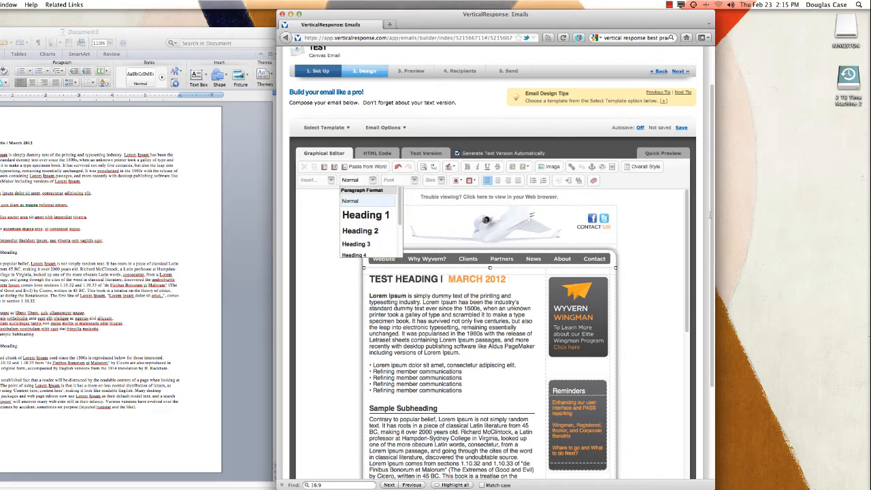
pyautogui.click(673, 211)
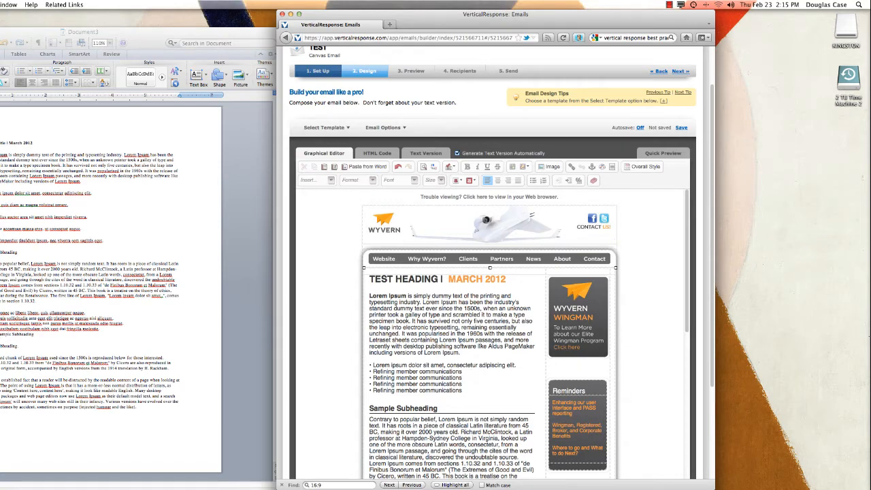
pyautogui.scroll(-10, 484, 345)
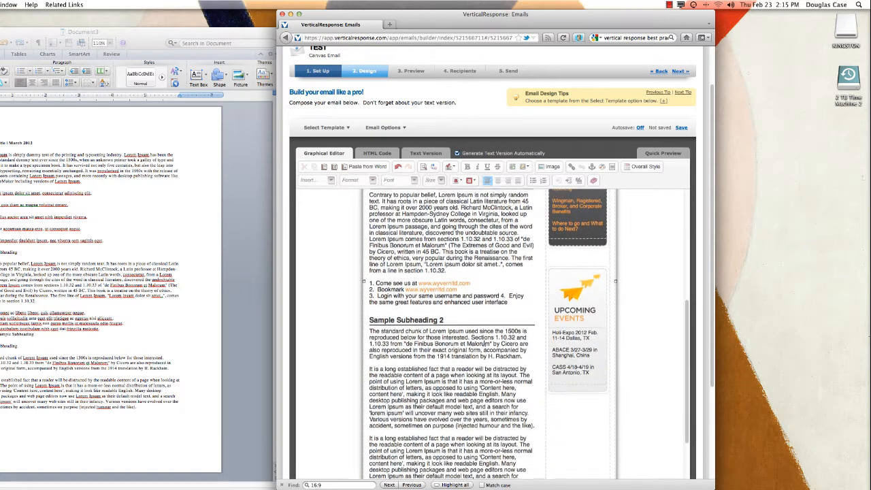
pyautogui.scroll(10, 484, 345)
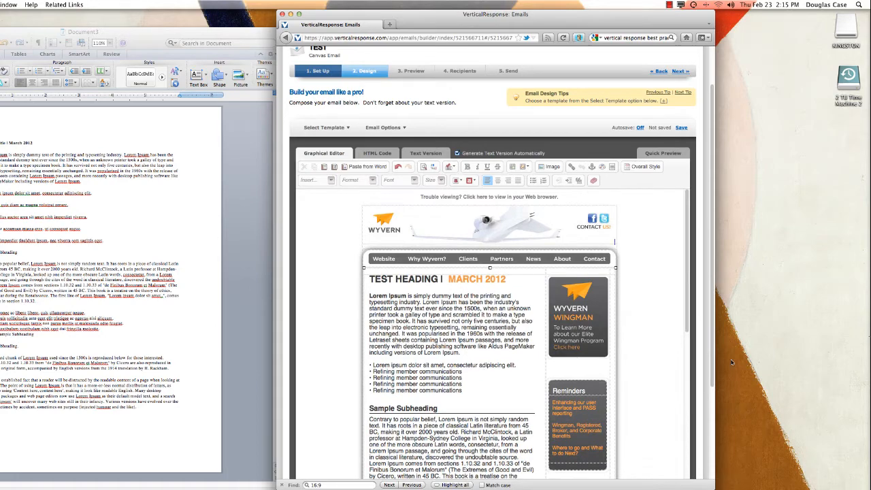
pyautogui.moveTo(712, 334)
pyautogui.mouseDown()
pyautogui.moveTo(715, 439)
pyautogui.moveTo(713, 319)
pyautogui.mouseUp()
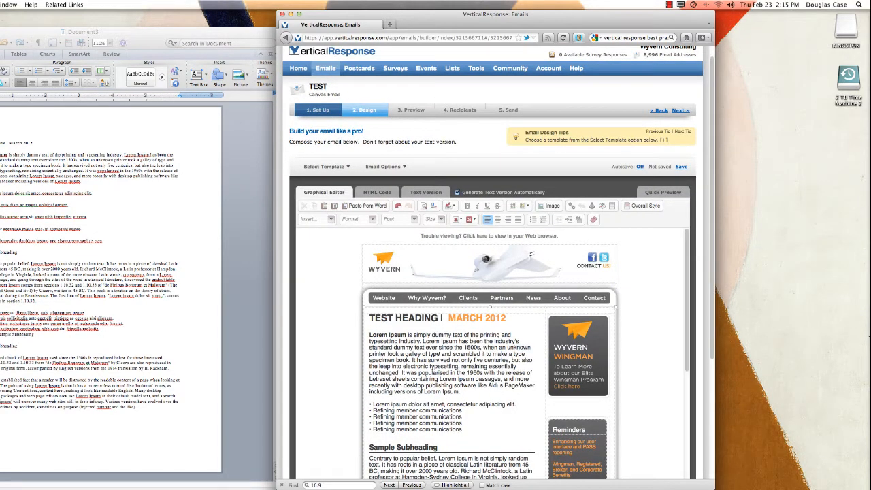